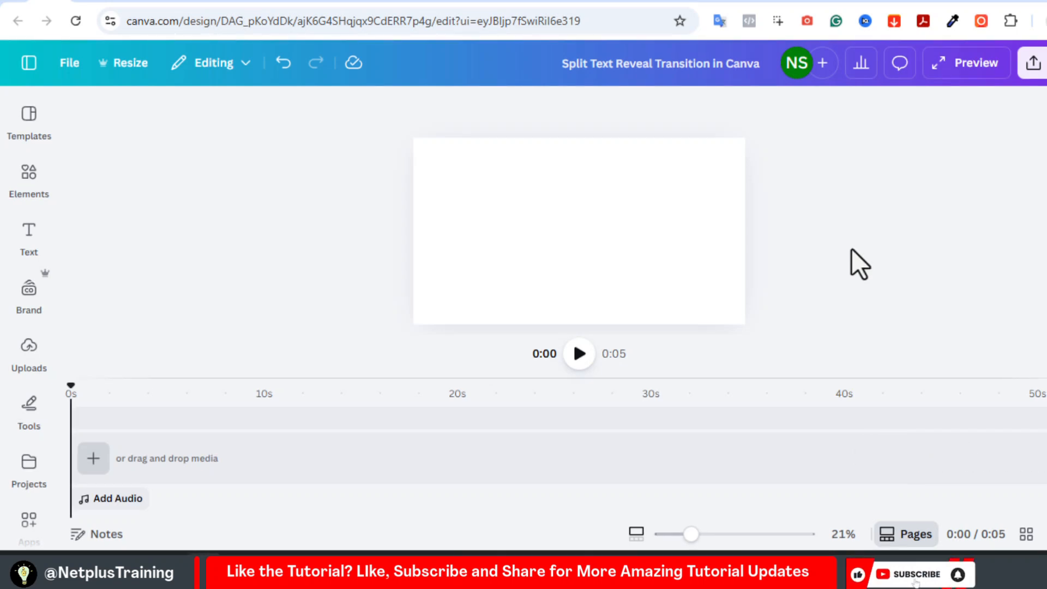
Add a text box reading "greece", set its font size to 210 and switch it to uppercase.
key(t)
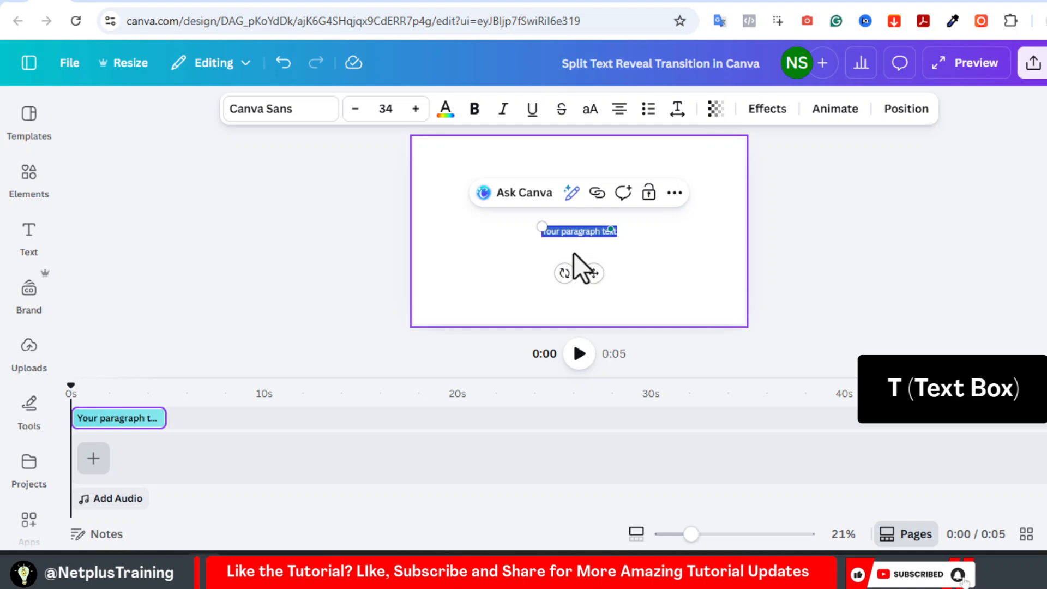
text(greece)
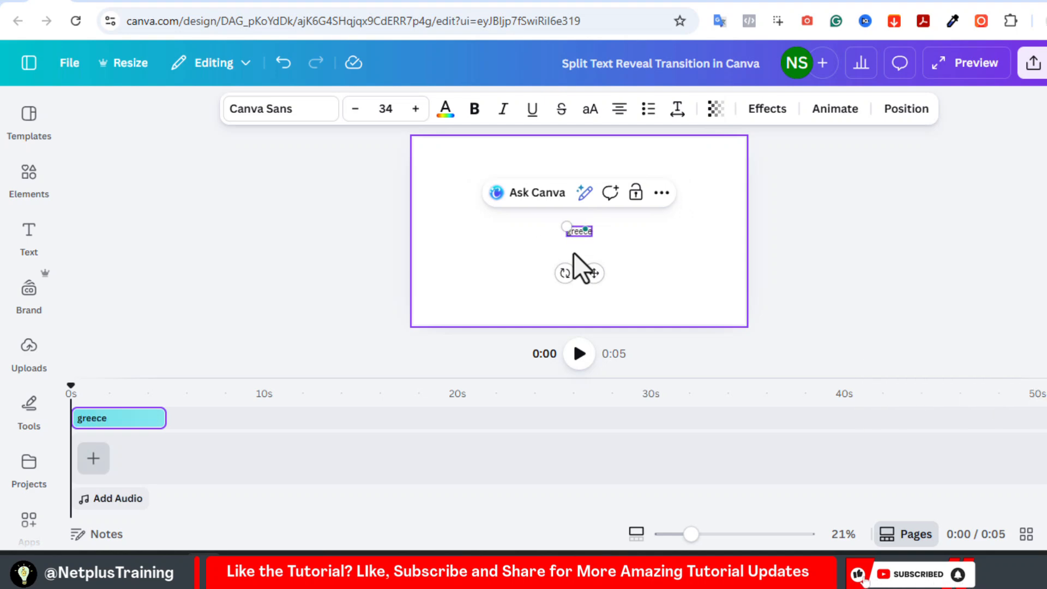
click(387, 109)
text(210)
key(Return)
click(593, 112)
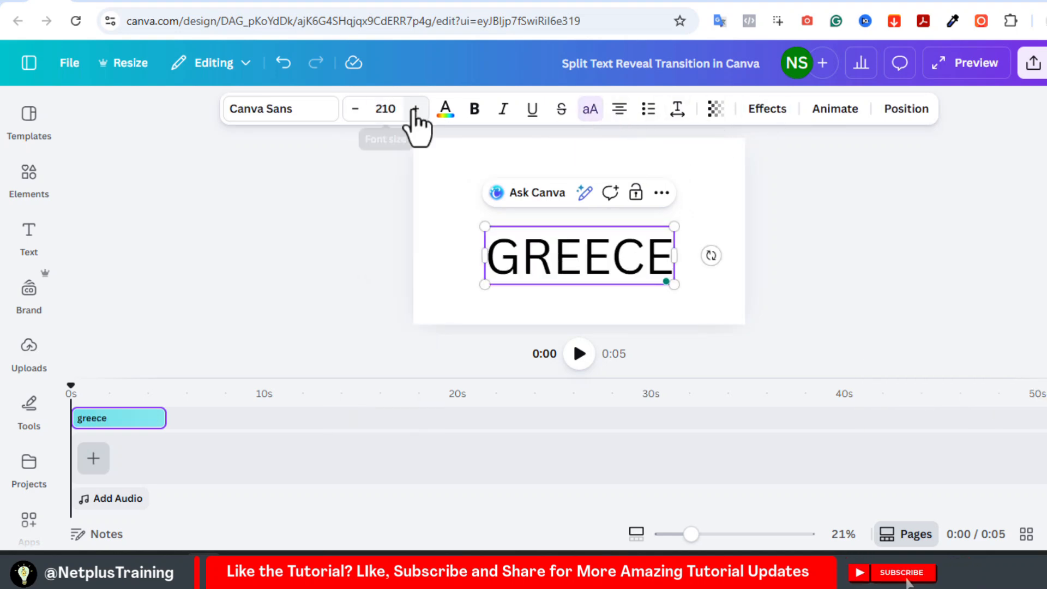
Enlarge the GREECE text to font size 255 and centre it on the page.
click(416, 109)
click(416, 109)
click(416, 109)
click(416, 109)
drag(678, 225, 707, 178)
double_click(647, 256)
drag(657, 250, 637, 235)
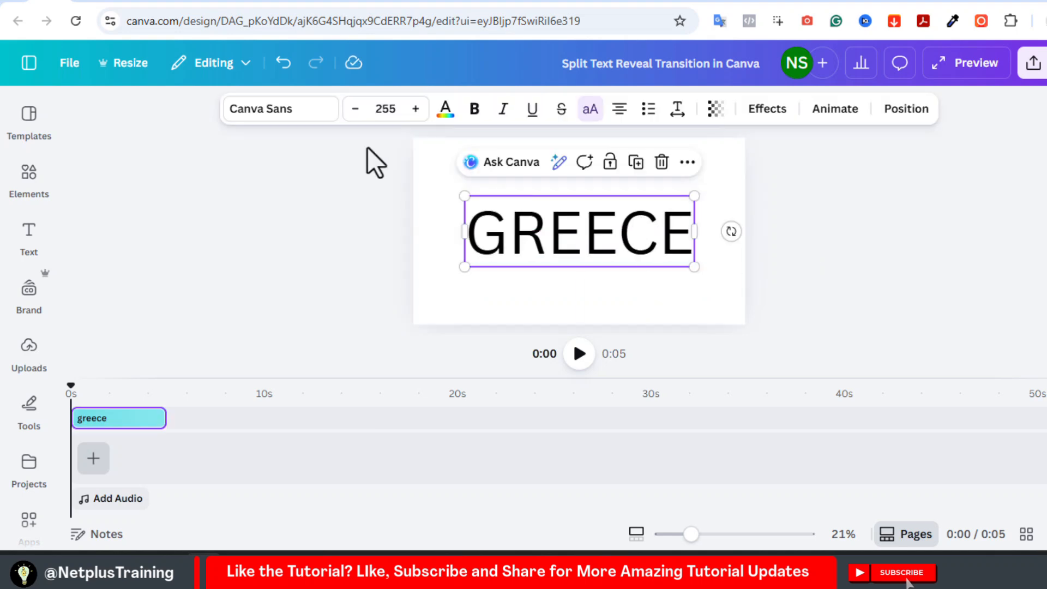
Search the fonts for "210" and apply 210 수퍼사이즈 Black Box to the GREECE text.
click(279, 112)
text(210)
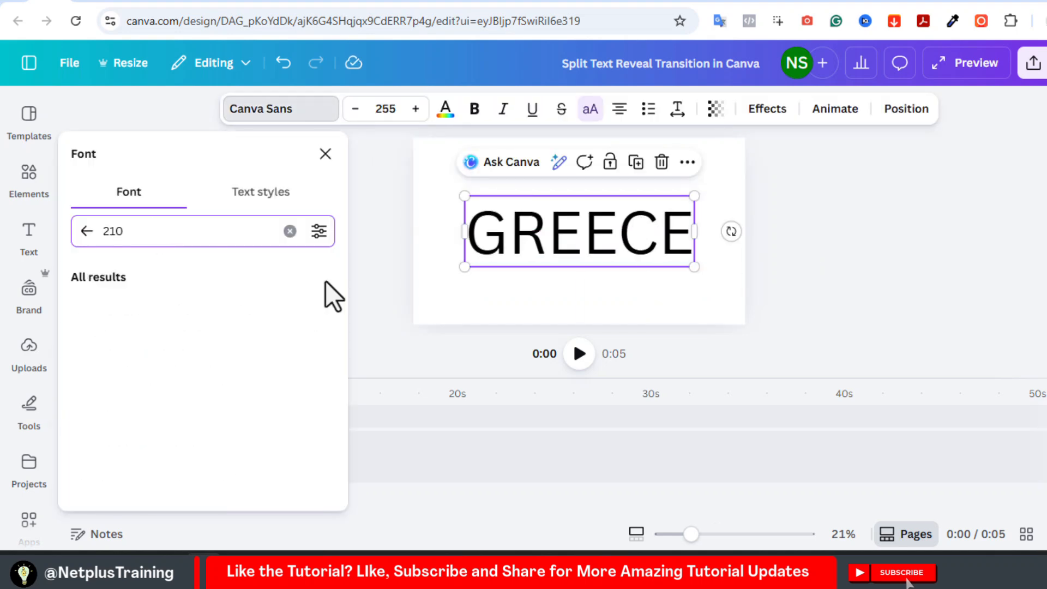
drag(342, 286, 341, 471)
click(209, 497)
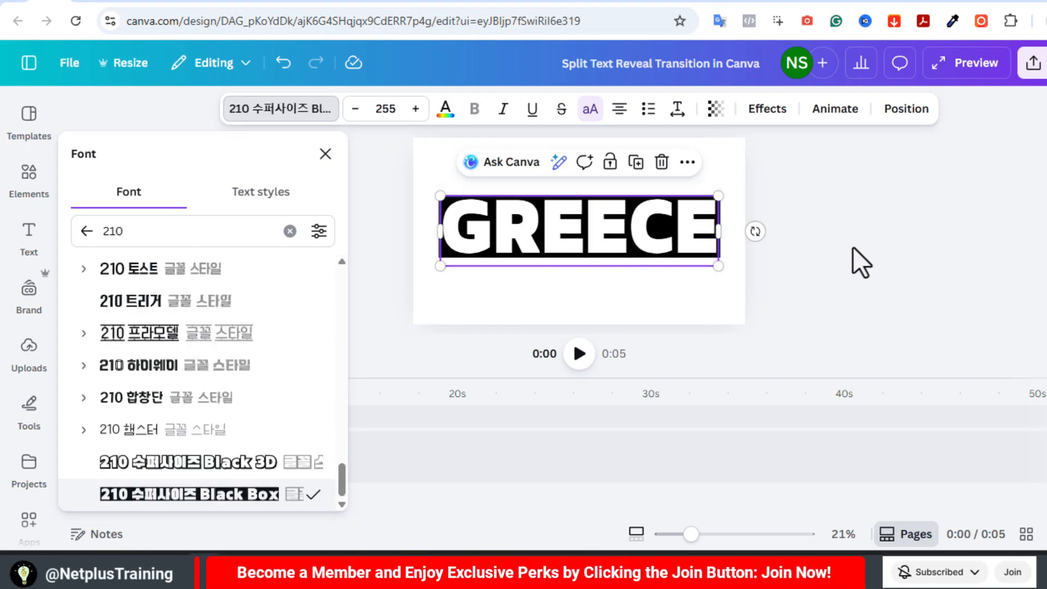
click(326, 154)
Change the GREECE text colour to a custom solid medium blue.
click(446, 109)
click(94, 274)
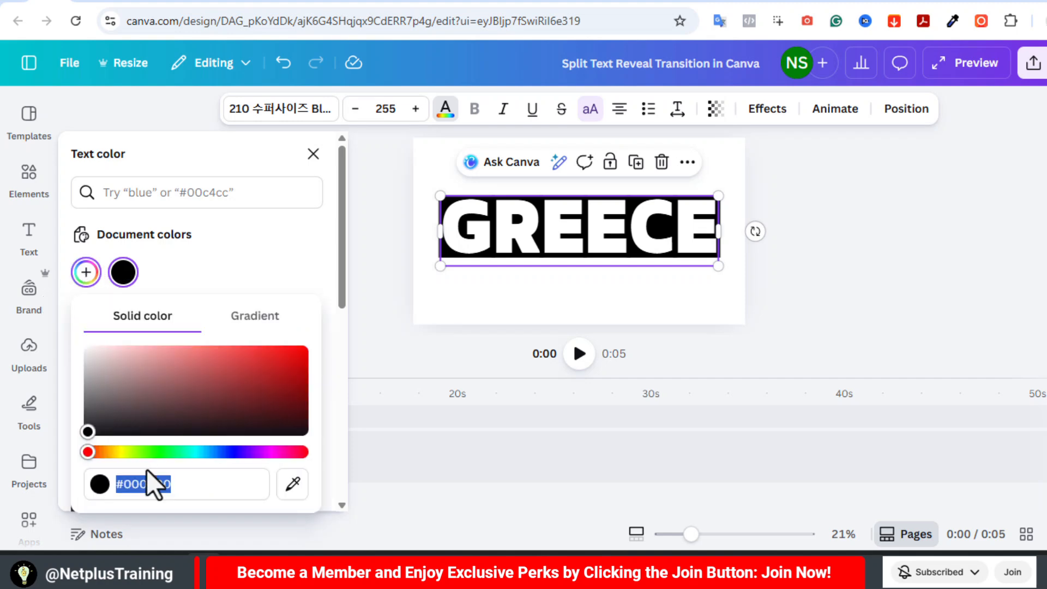
click(217, 451)
click(273, 365)
click(383, 278)
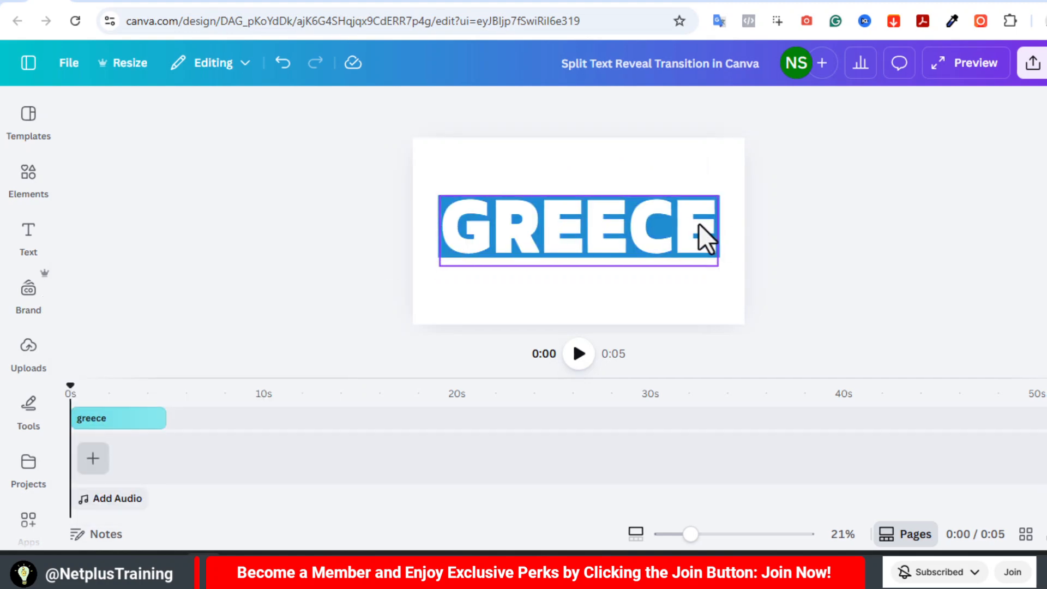
Download the design as a PNG at 1,920 × 1,080 px with a transparent background.
click(1024, 78)
click(752, 409)
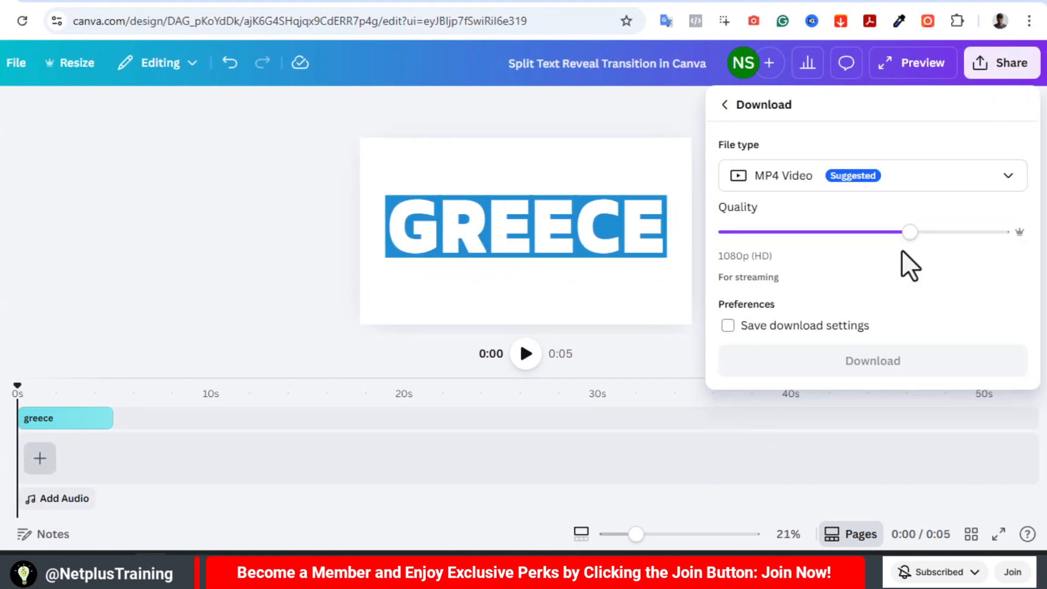
click(872, 175)
click(843, 279)
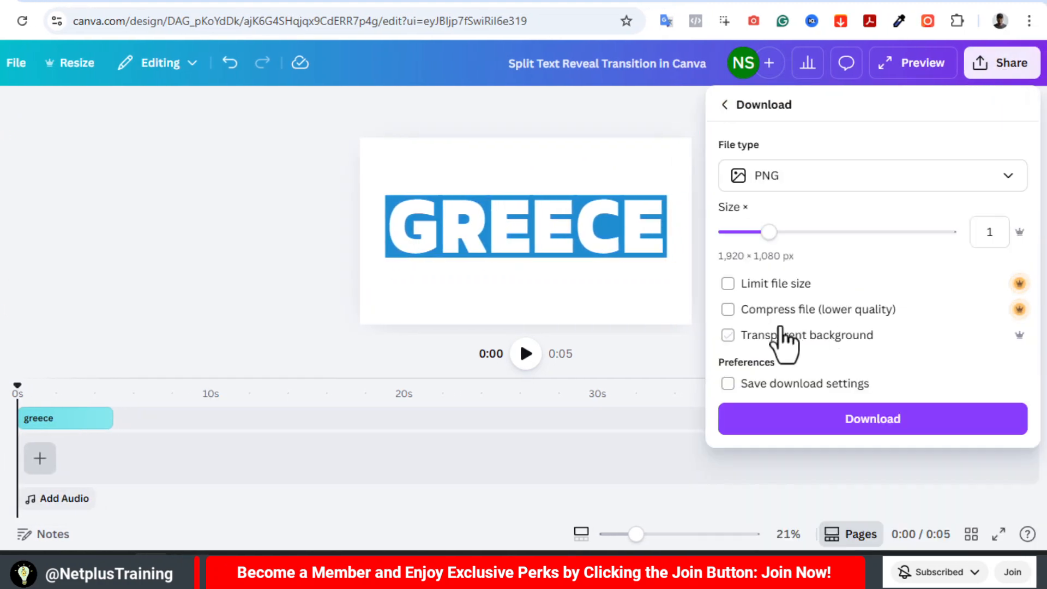
click(872, 419)
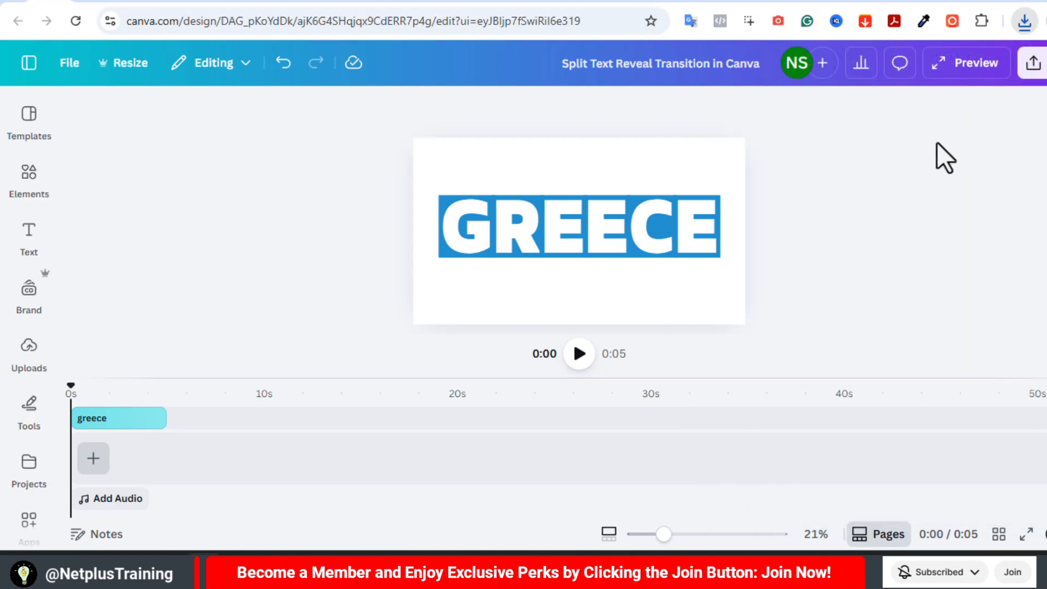
Delete the GREECE text and add the recently used 20-second hillside town video to the page.
click(624, 234)
key(Delete)
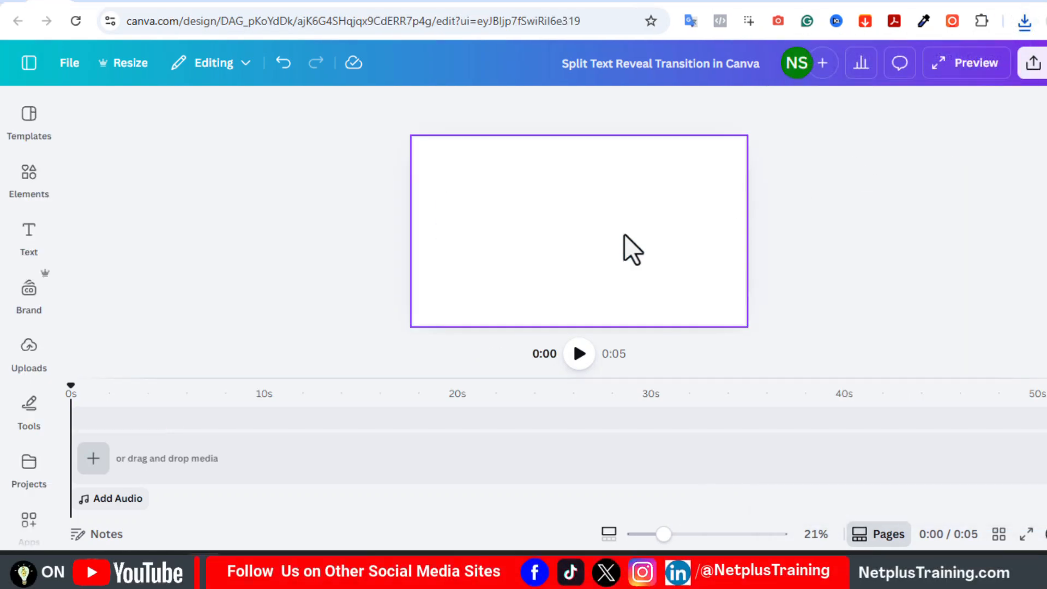
click(39, 185)
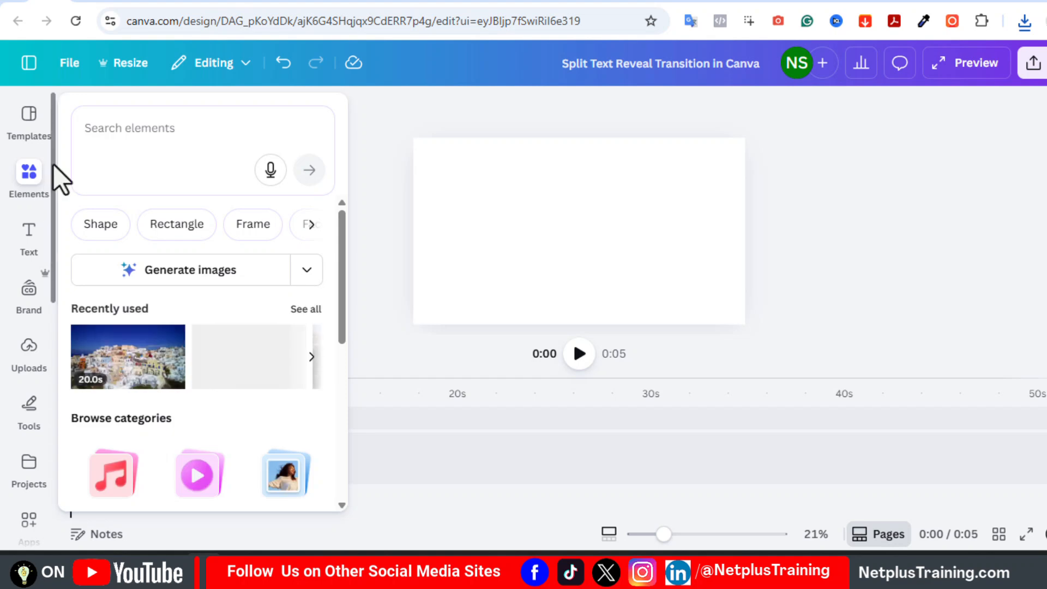
scroll(53, 164, down, 4)
click(131, 377)
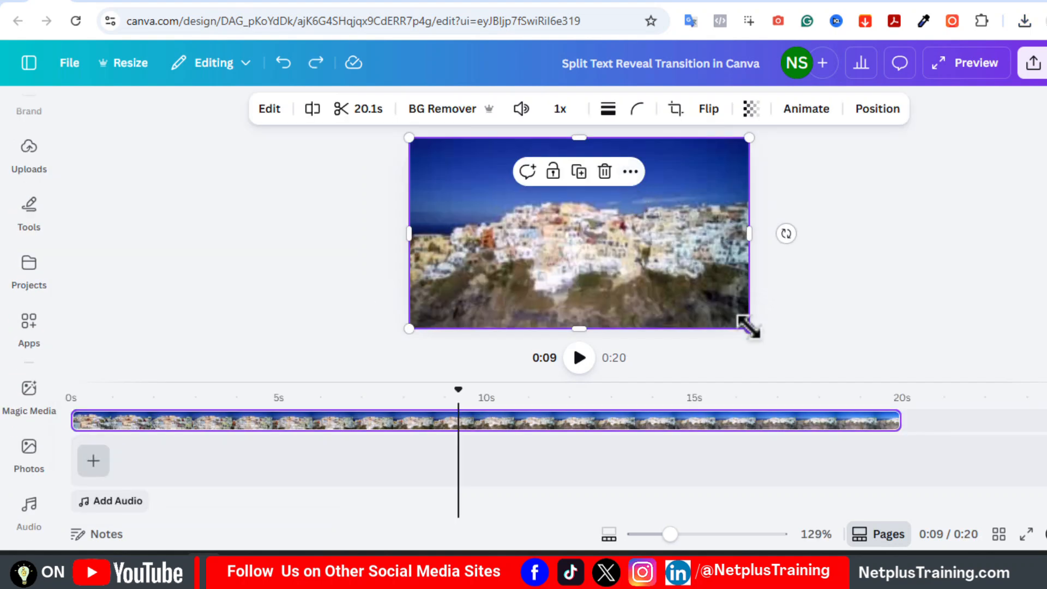
Shrink the video slightly to leave a thin margin around it and round its corners.
drag(748, 327, 742, 324)
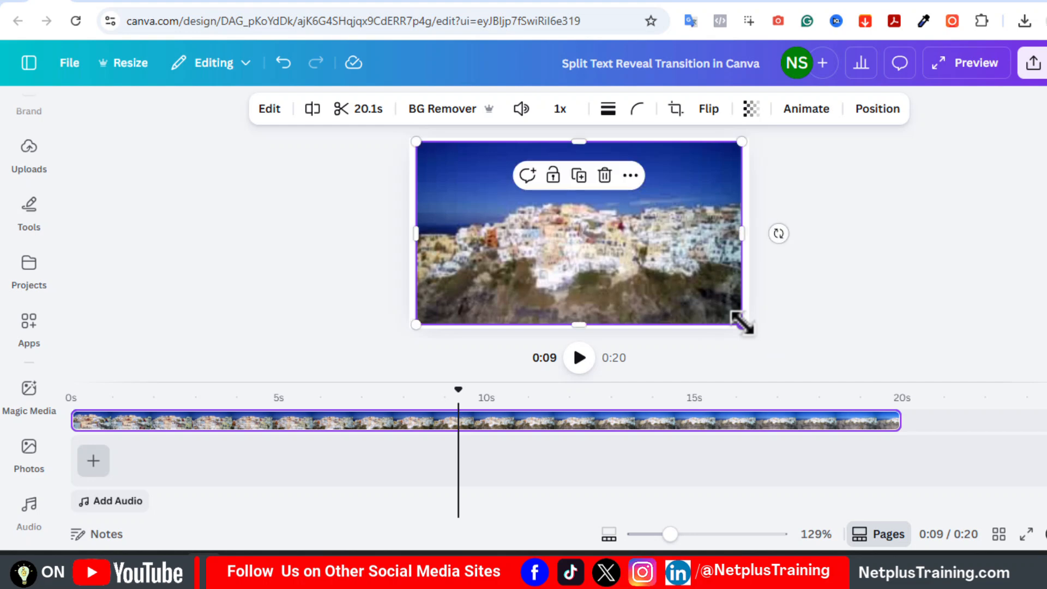
click(636, 111)
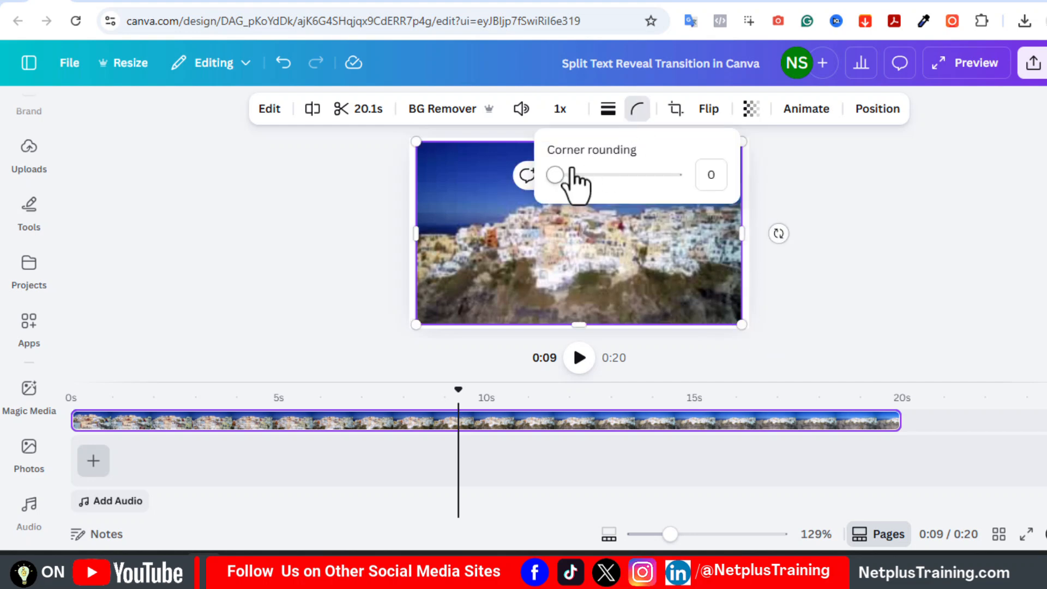
drag(577, 175, 633, 175)
click(903, 185)
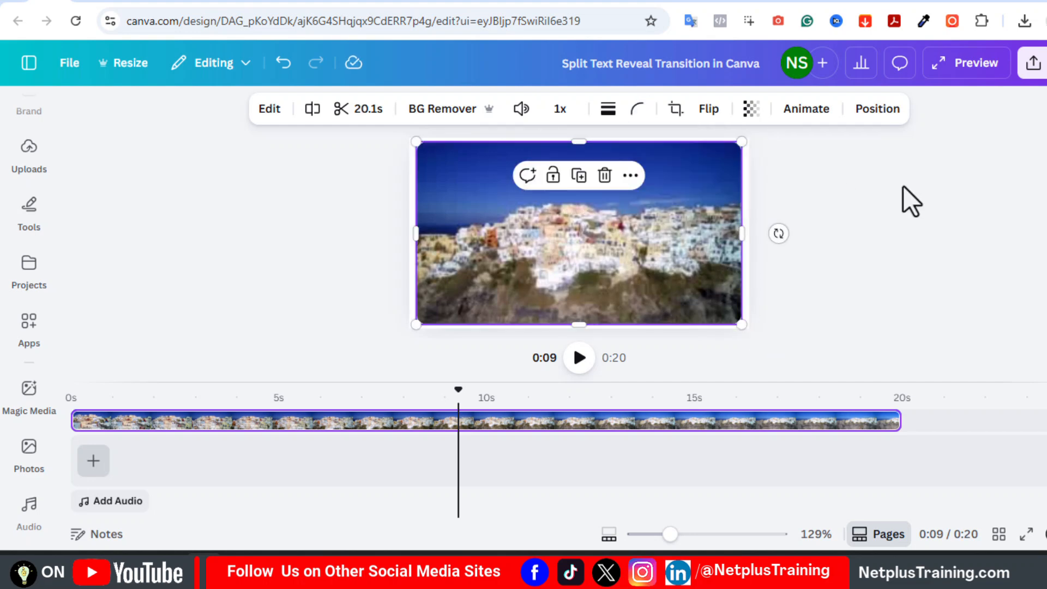
click(904, 185)
click(670, 210)
Split the video clip on the timeline at about 3 seconds and again at about 8 seconds.
drag(458, 390, 200, 413)
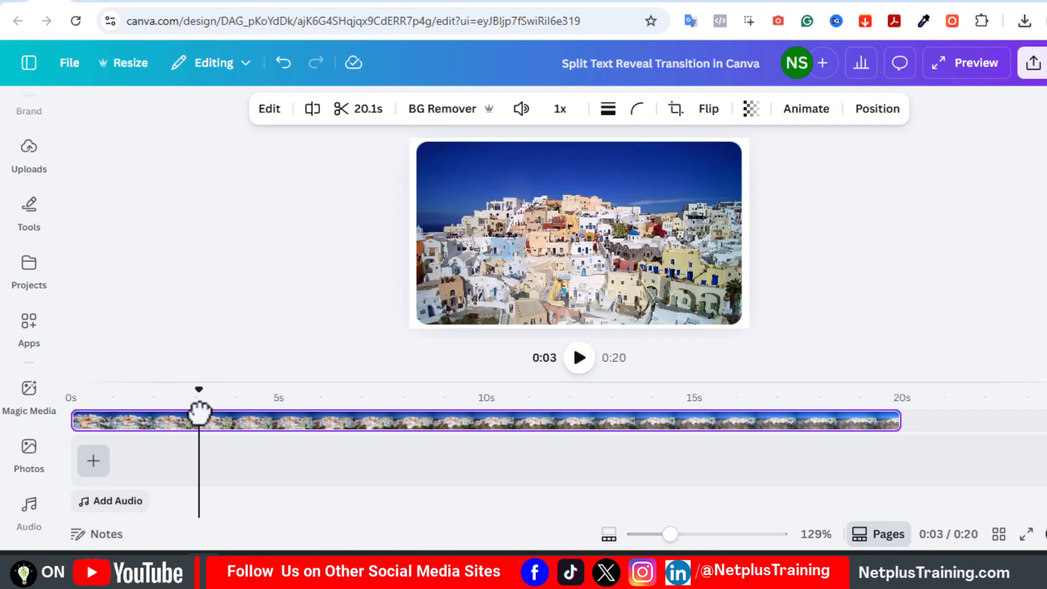
key(s)
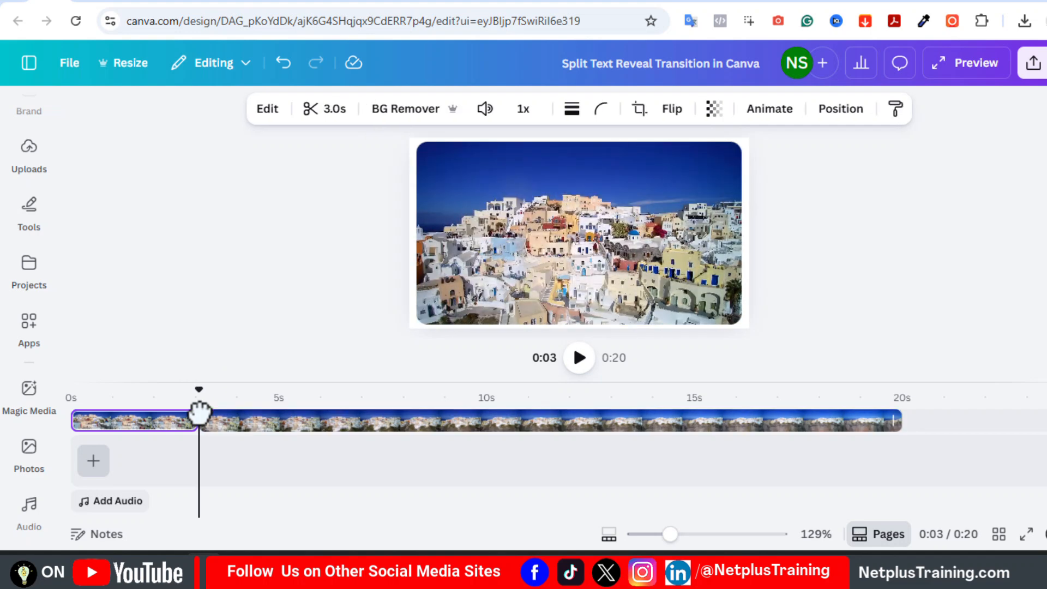
drag(201, 396, 406, 400)
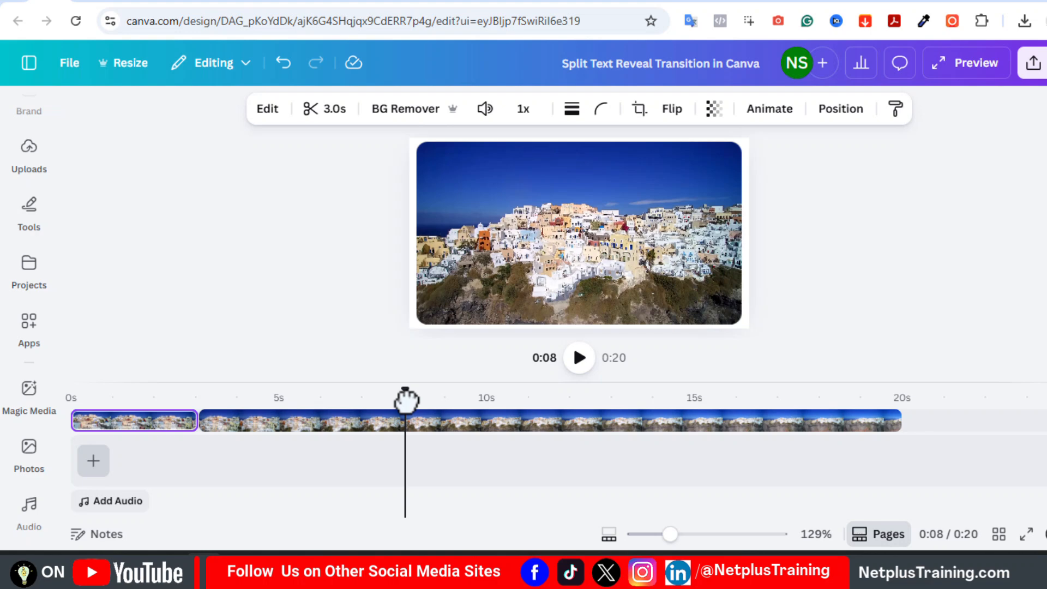
click(409, 429)
key(s)
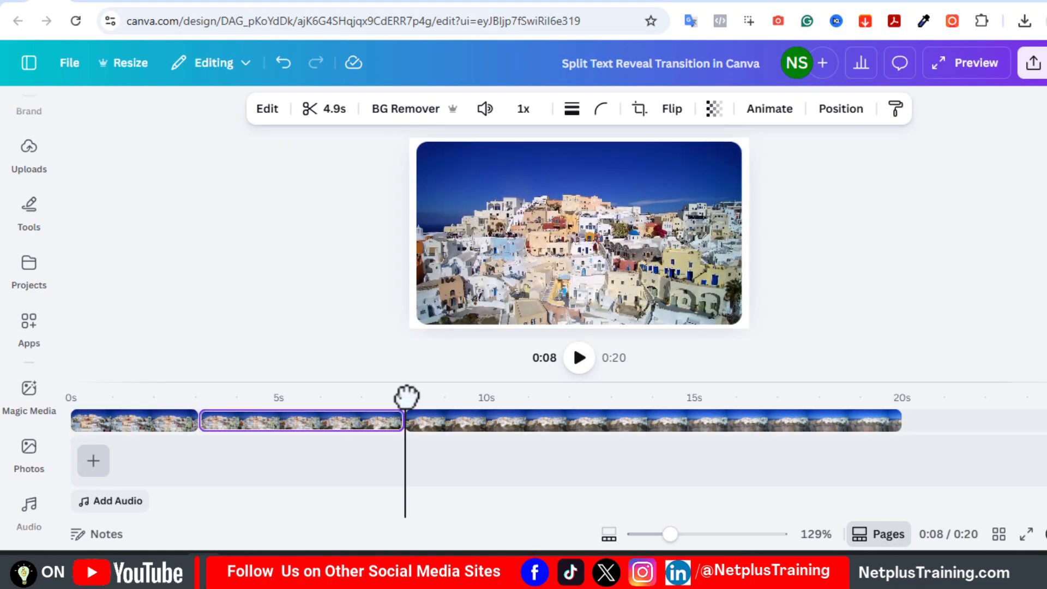
Split the last video clip at 11.0 seconds and delete the remainder after it.
click(456, 421)
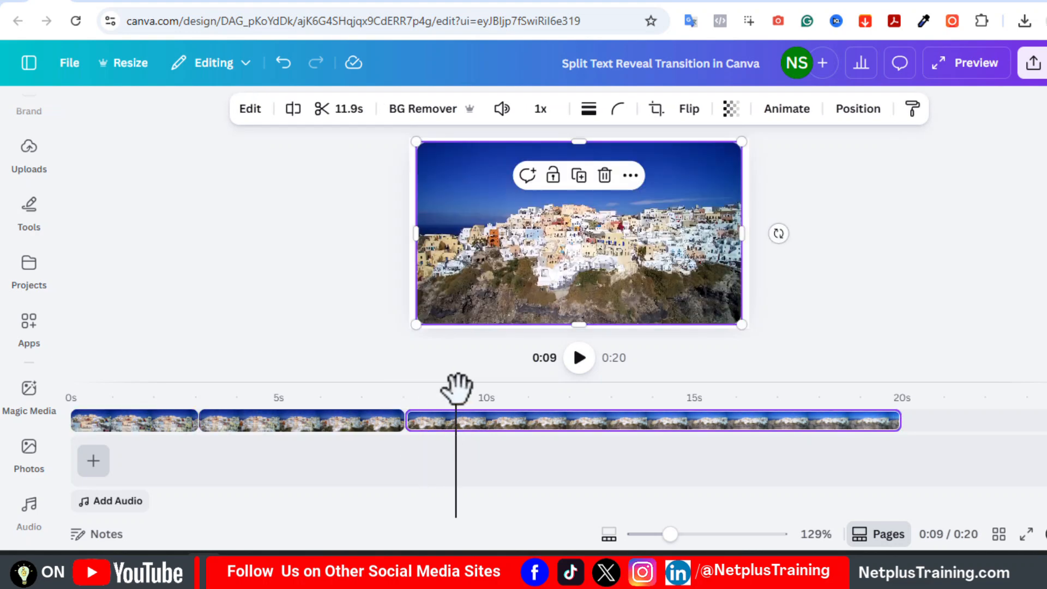
drag(457, 388, 530, 397)
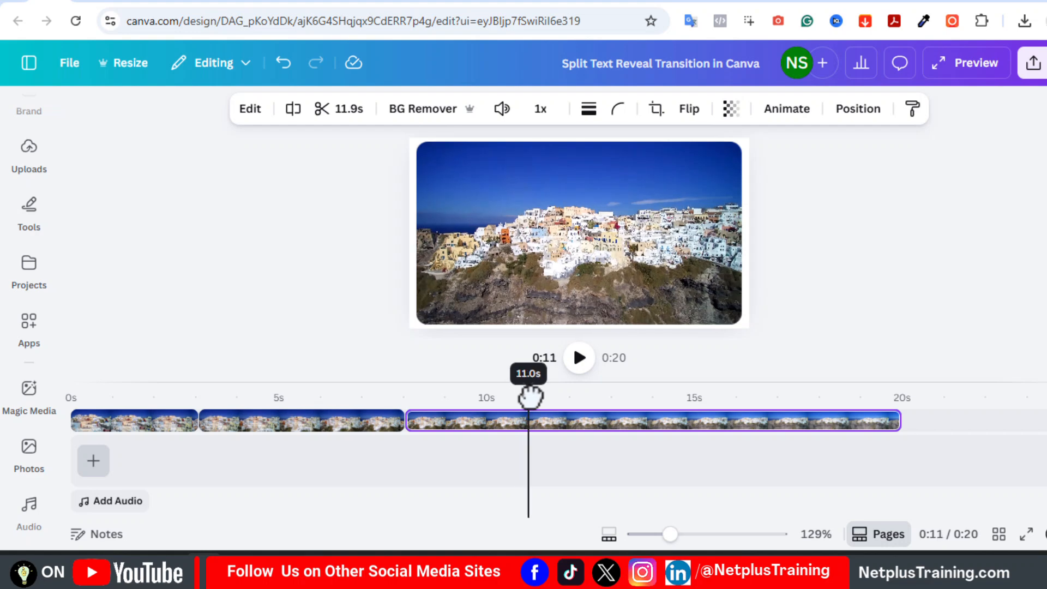
key(s)
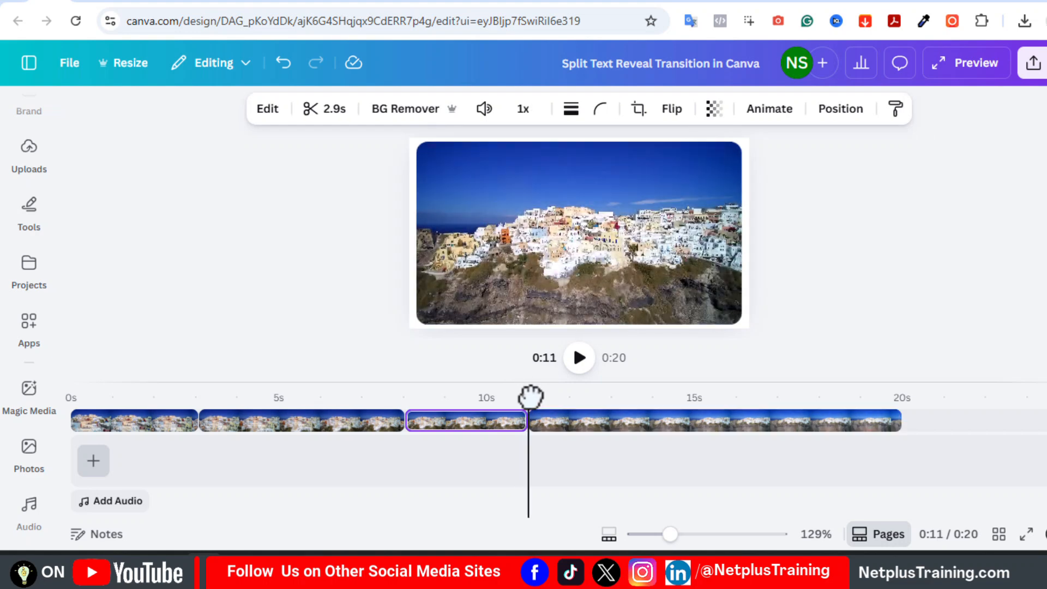
click(574, 431)
key(Delete)
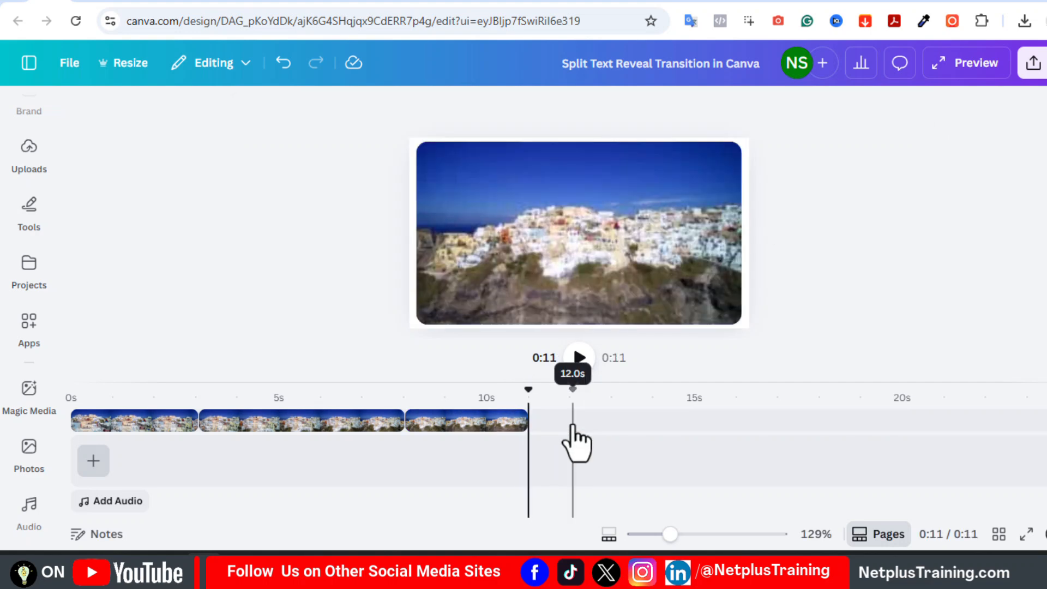
Add blank page segments beneath the video clips with a blue background matching the text colour.
click(93, 461)
click(84, 421)
click(181, 445)
click(229, 208)
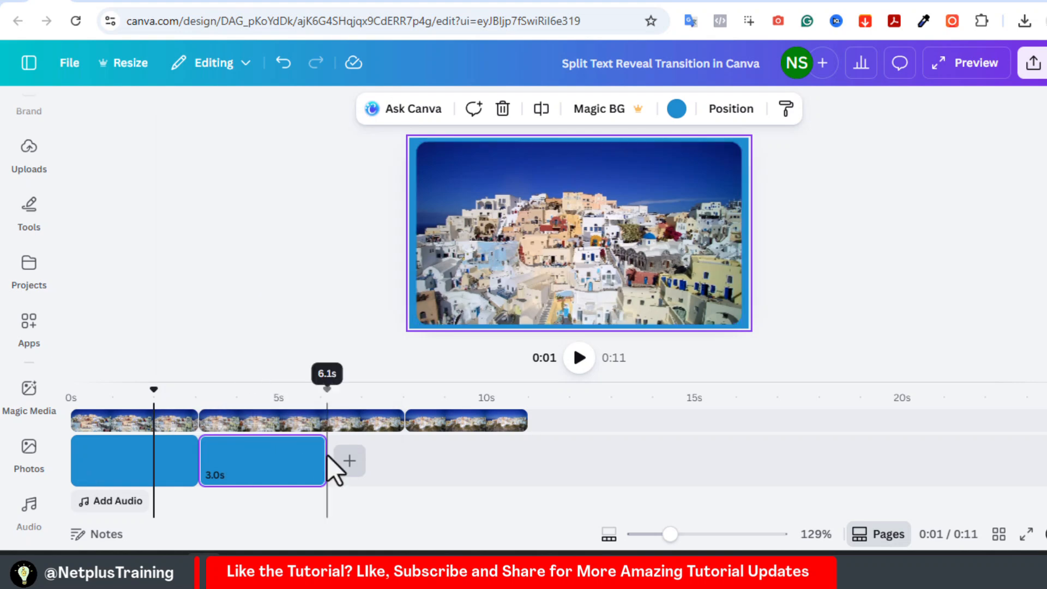
Extend the second blue segment to the second clip's end and add a third segment ending with the last clip at 11 seconds.
drag(327, 455, 403, 457)
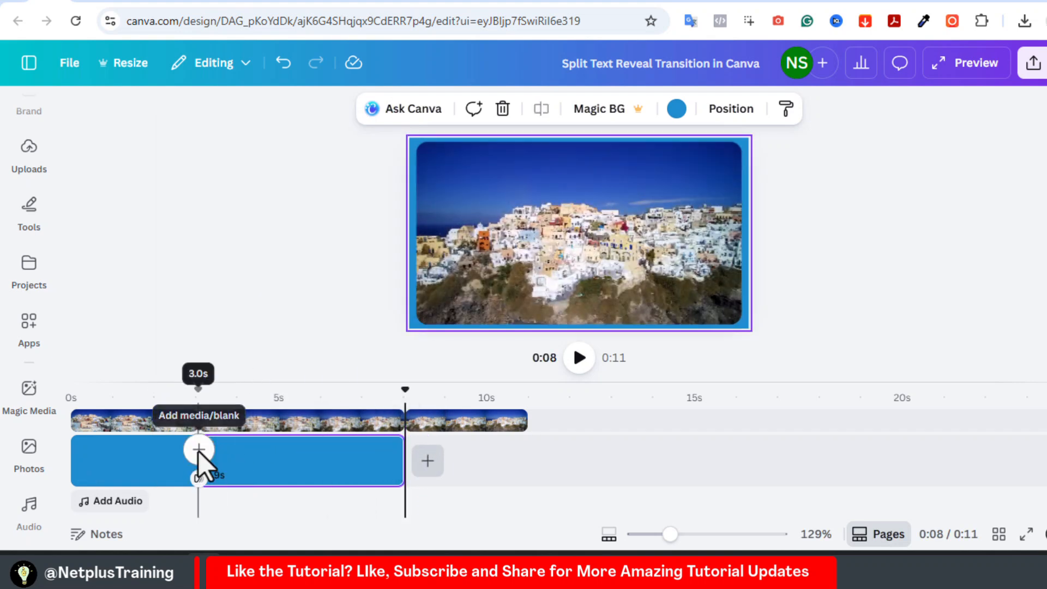
click(387, 445)
click(439, 287)
drag(596, 465, 524, 461)
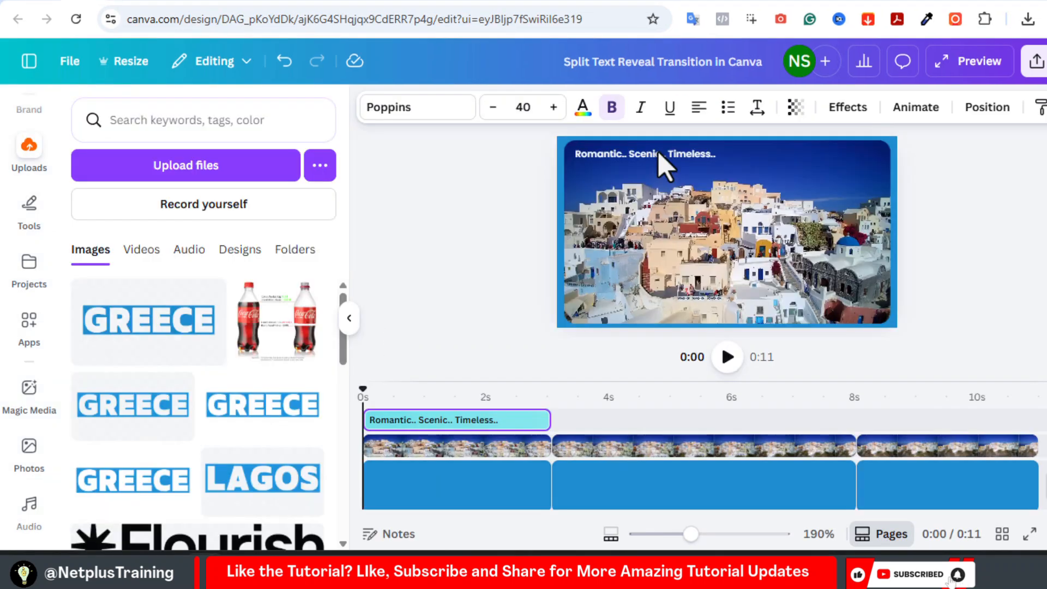
Place the uploaded transparent GREECE image over the video in the first segment, covering the whole page.
click(474, 179)
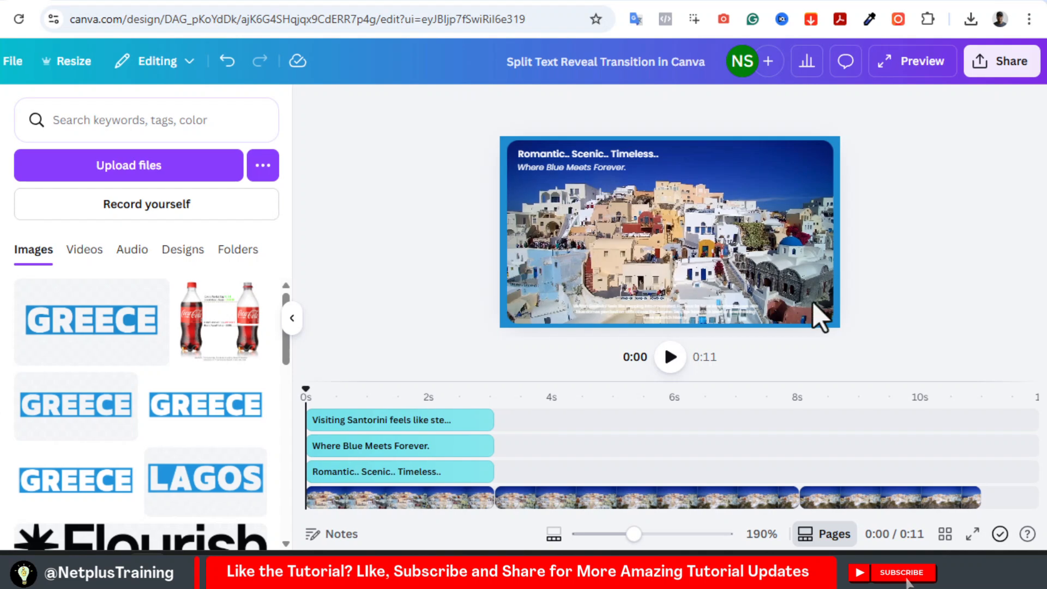
click(974, 18)
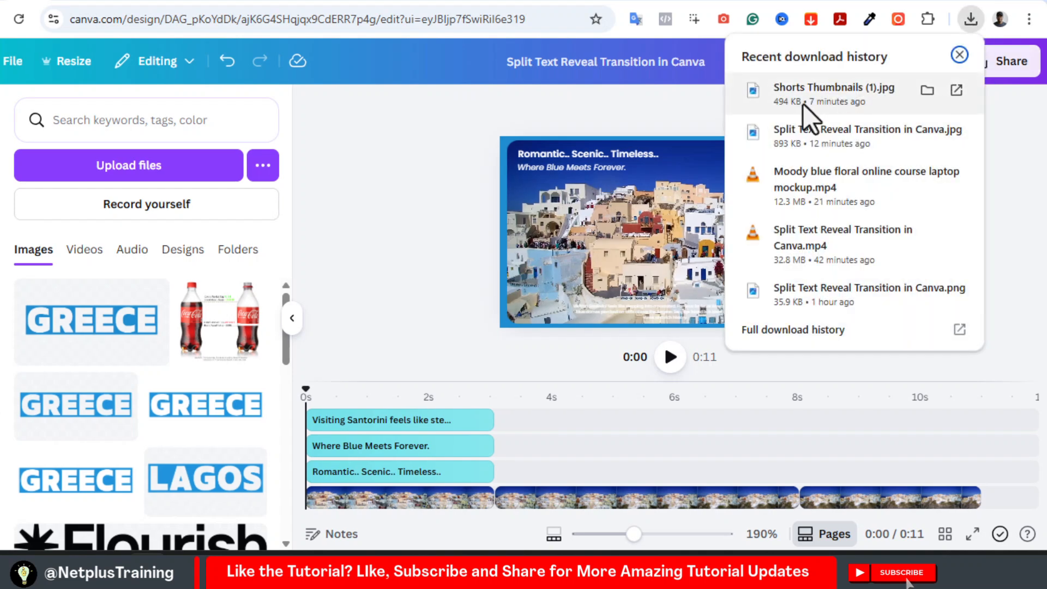
click(1010, 131)
drag(150, 338, 646, 344)
click(974, 194)
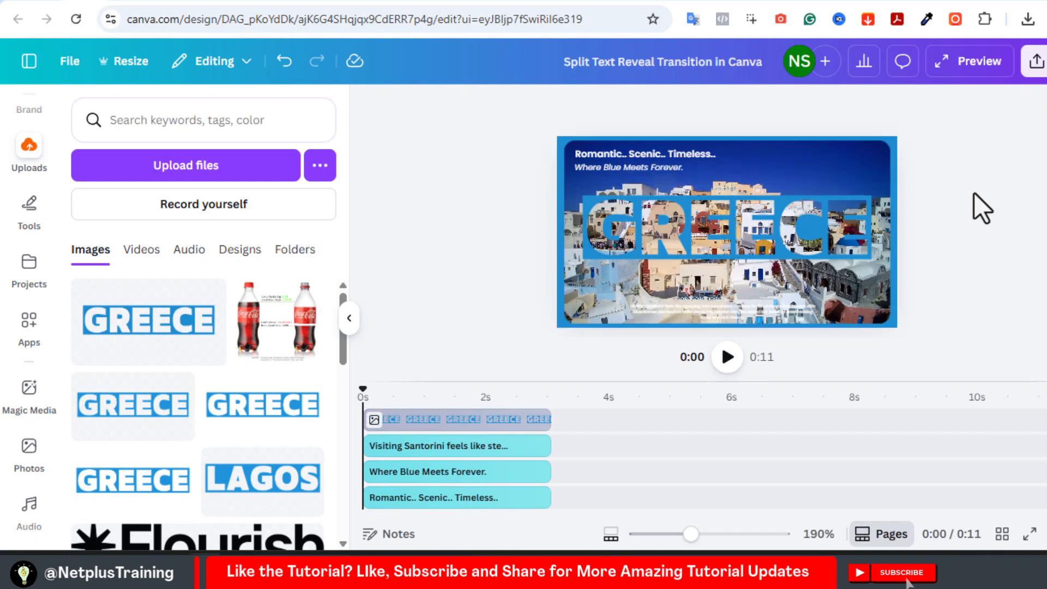
Duplicate the GREECE image and align the copy exactly over the original.
click(809, 224)
click(772, 175)
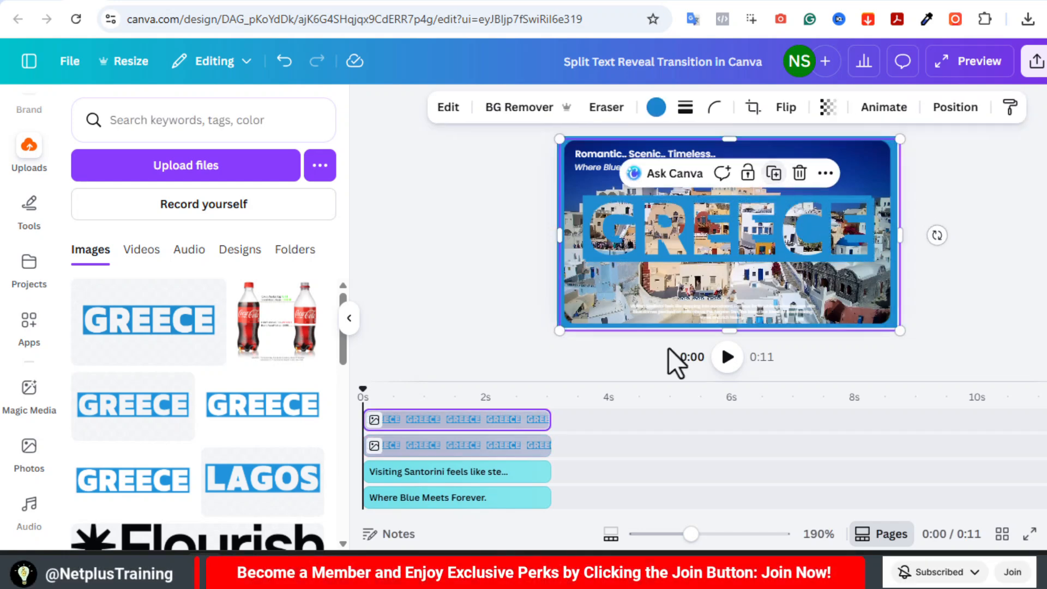
drag(797, 256, 794, 254)
Crop the GREECE image on the second timeline layer from its top edge down to the middle of the word.
click(487, 451)
click(468, 427)
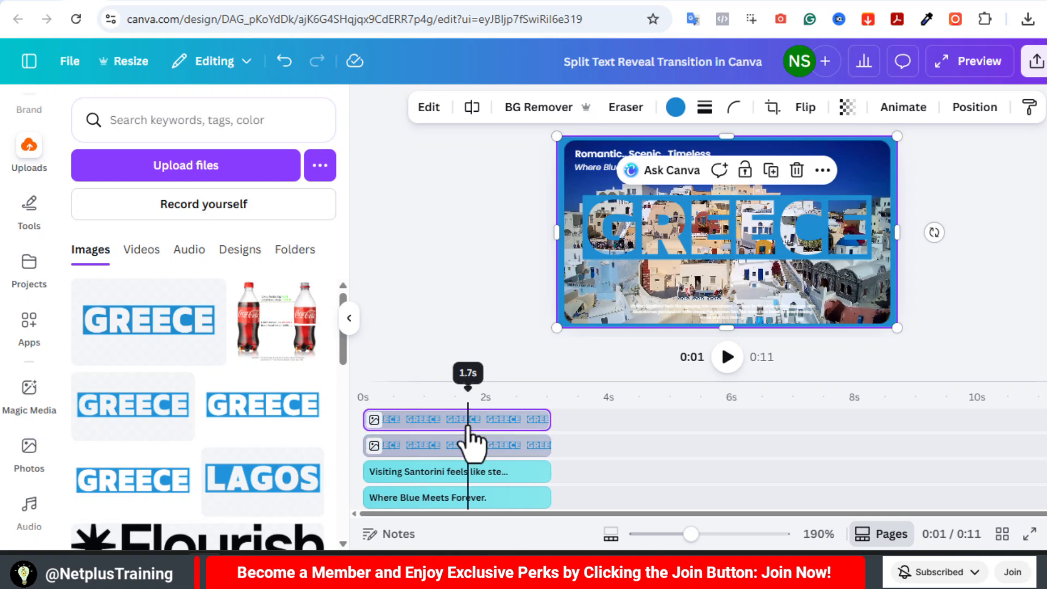
click(471, 444)
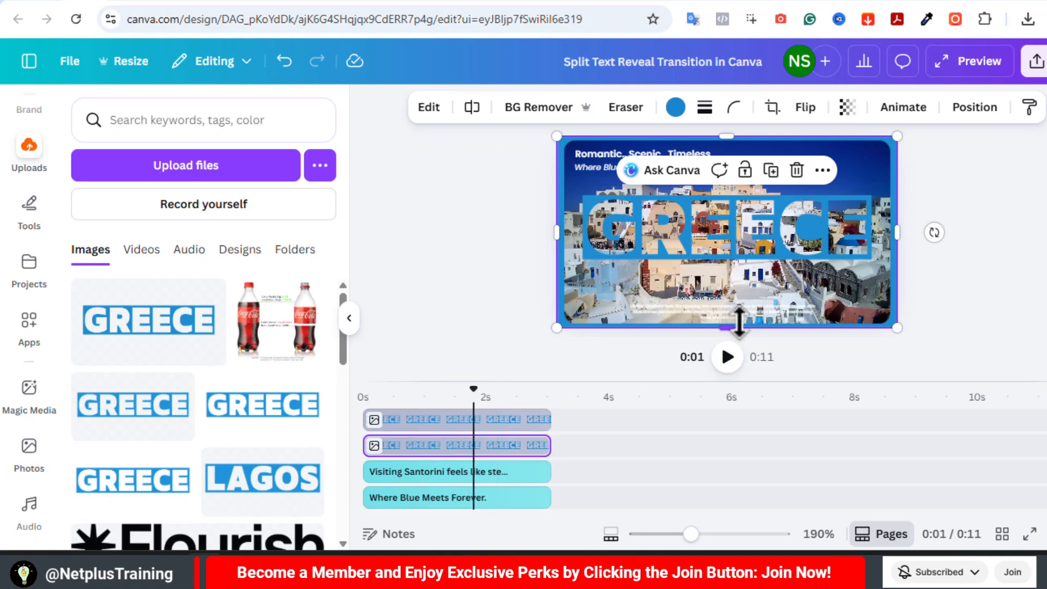
drag(723, 135, 723, 231)
Crop the GREECE image on the topmost timeline layer from its bottom edge up to the middle of the word.
click(474, 421)
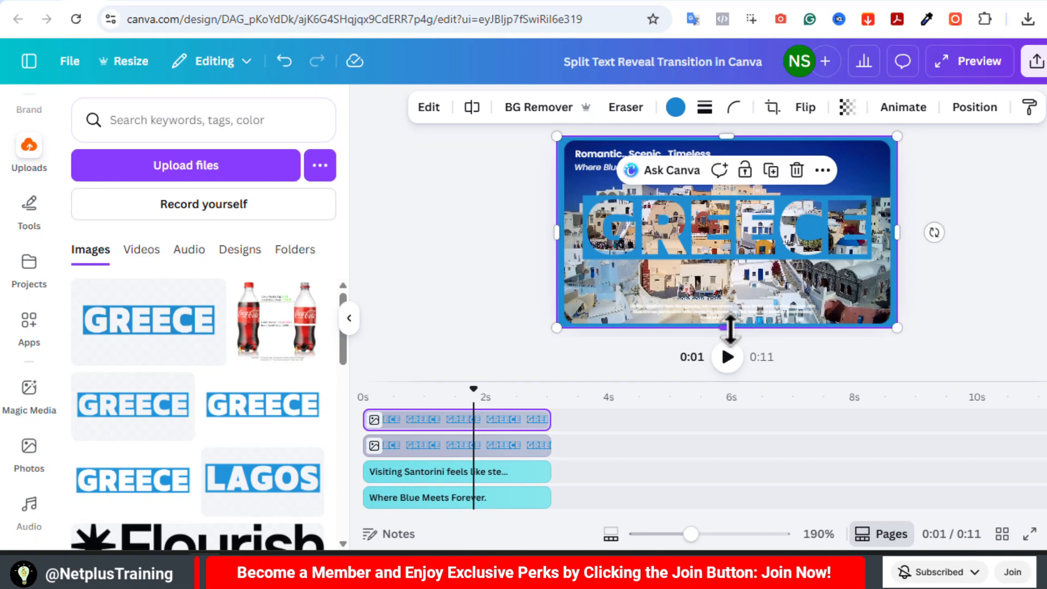
drag(730, 330, 730, 240)
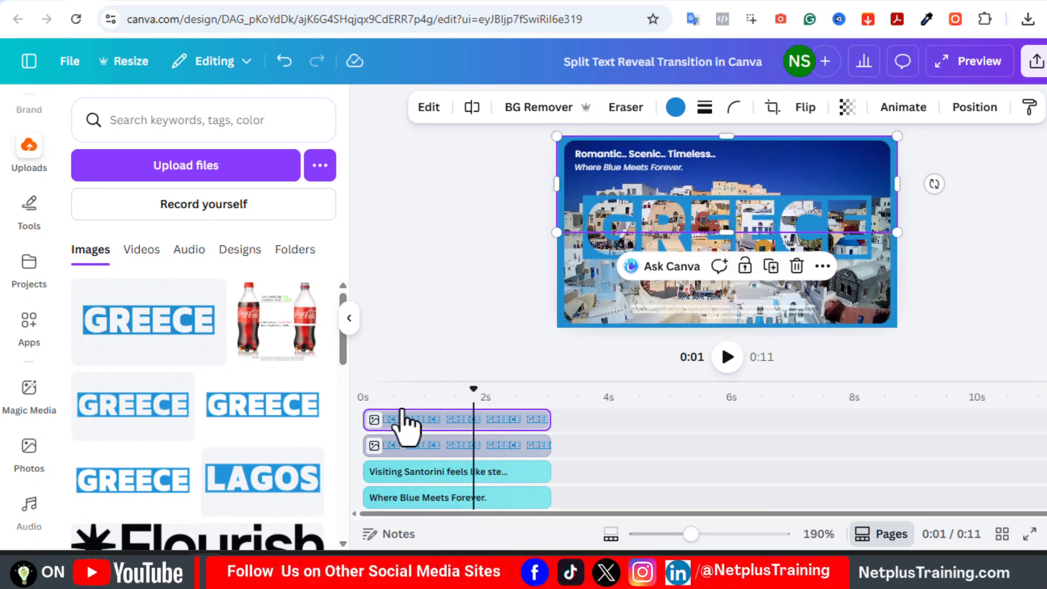
Add a full-width rectangle covering the page below the word GREECE and place its layer beneath the uppermost GREECE image.
key(r)
drag(668, 421, 550, 420)
drag(728, 240, 897, 278)
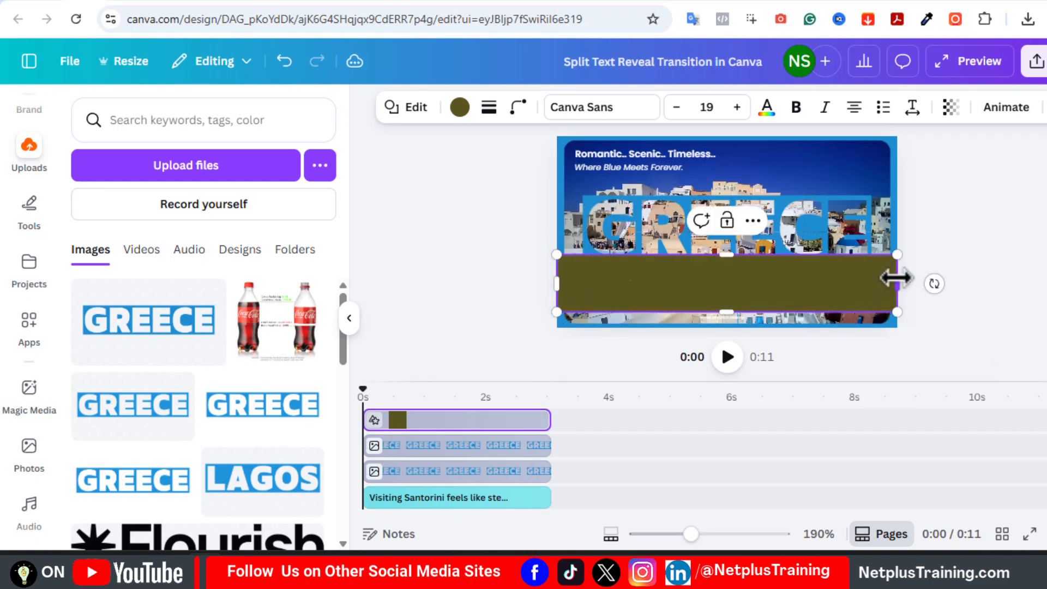
drag(726, 312, 731, 327)
drag(448, 420, 451, 445)
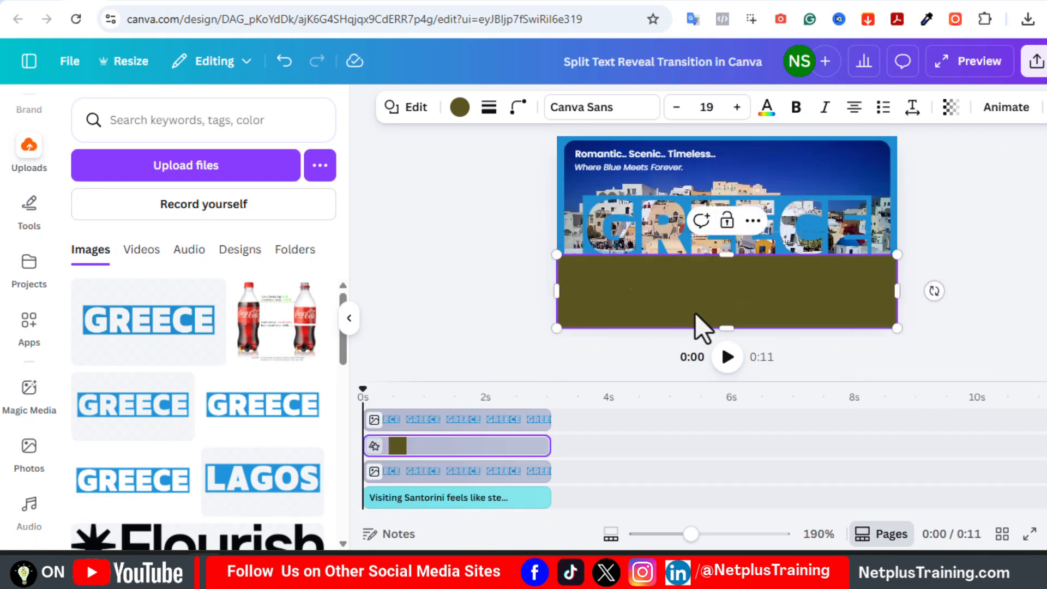
Fill the lower rectangle with the blue sampled from the GREECE image.
click(460, 107)
click(88, 226)
click(295, 439)
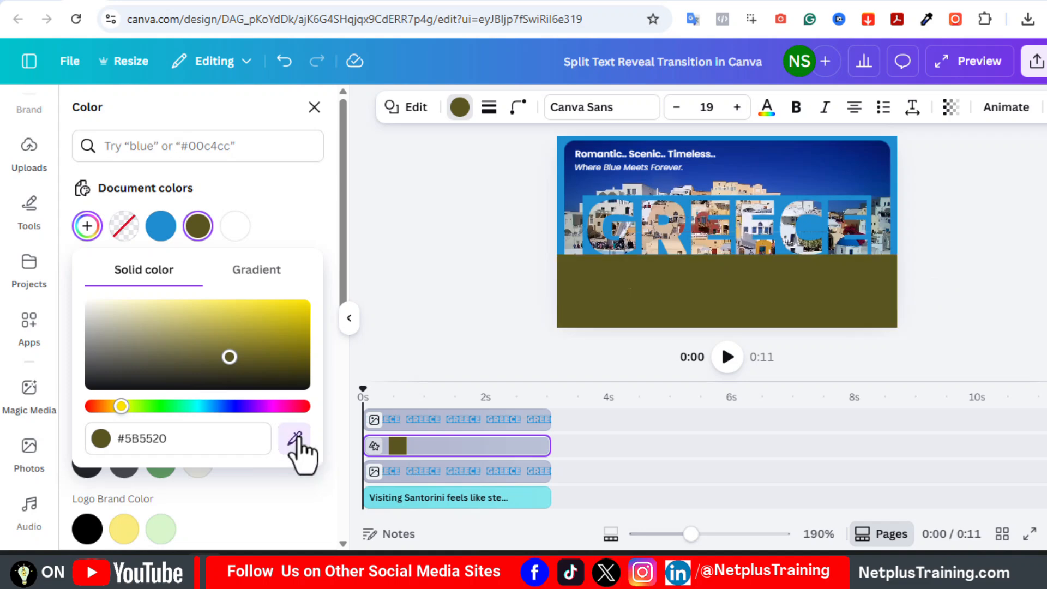
click(818, 230)
click(976, 265)
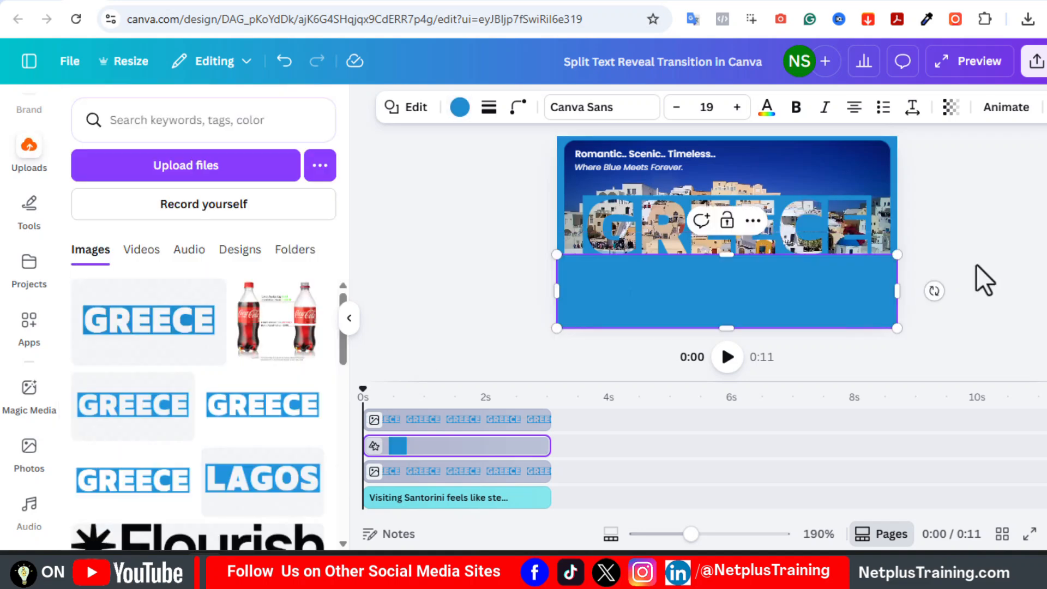
click(976, 265)
Duplicate the blue rectangle into two narrow strips covering the page edges on both sides of the word's lower half.
click(784, 304)
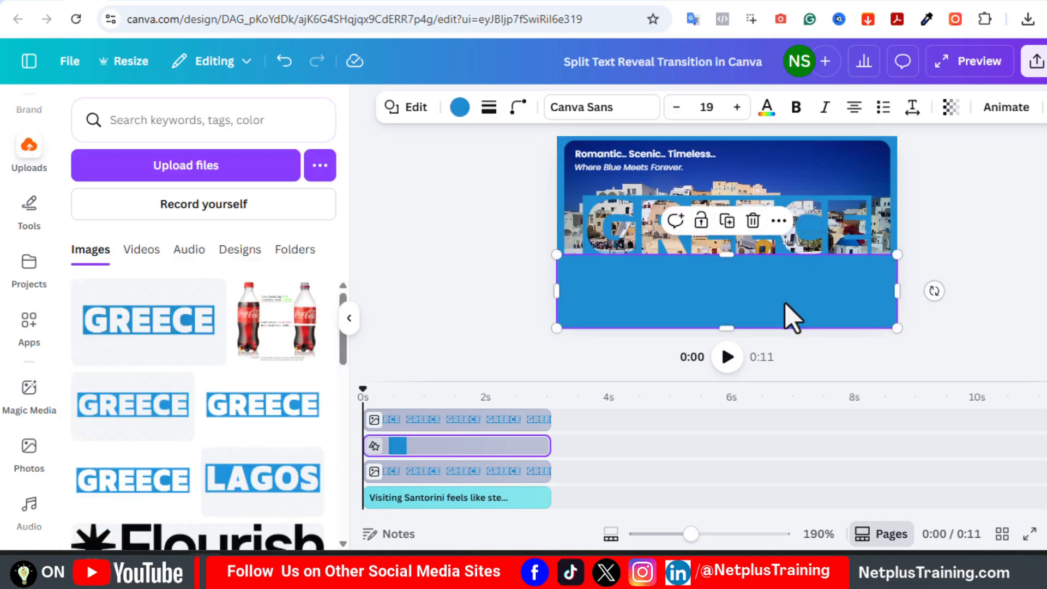
click(727, 221)
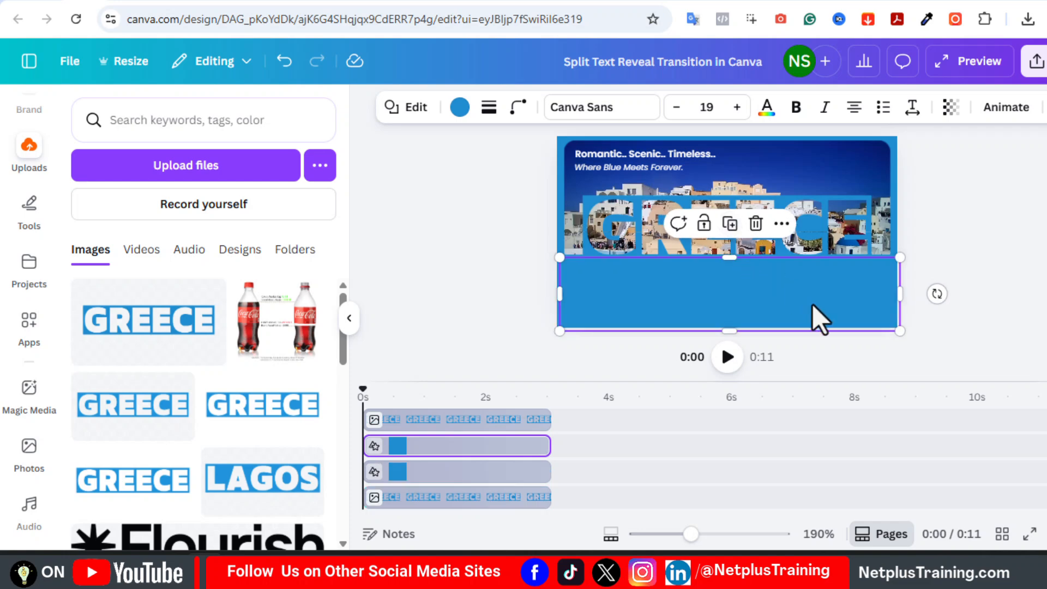
drag(812, 305, 887, 279)
key(ctrl+d)
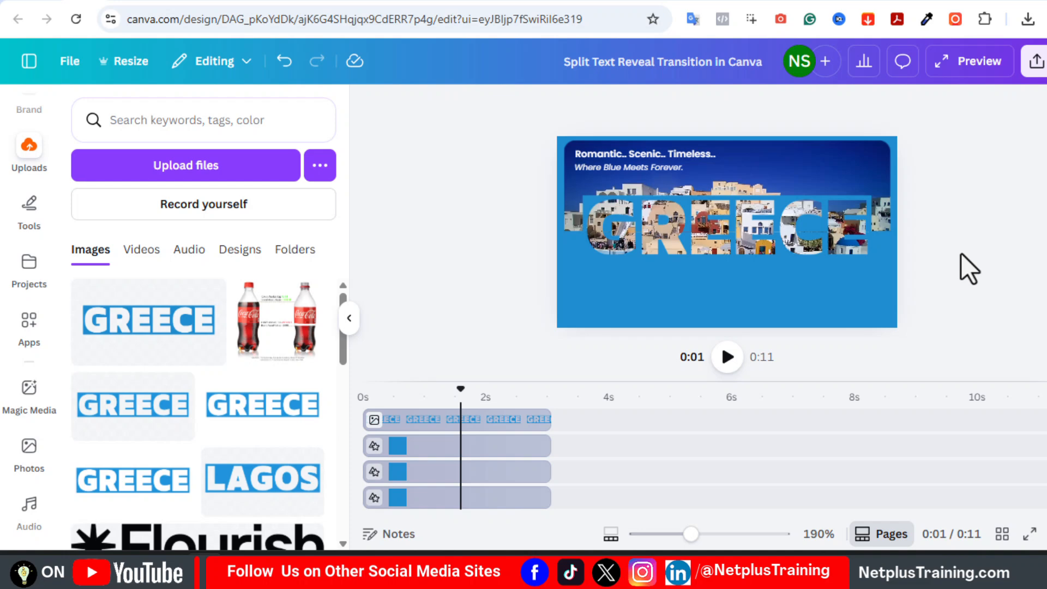
Group the lower GREECE half with its bottom rectangle and two side strips.
click(568, 262)
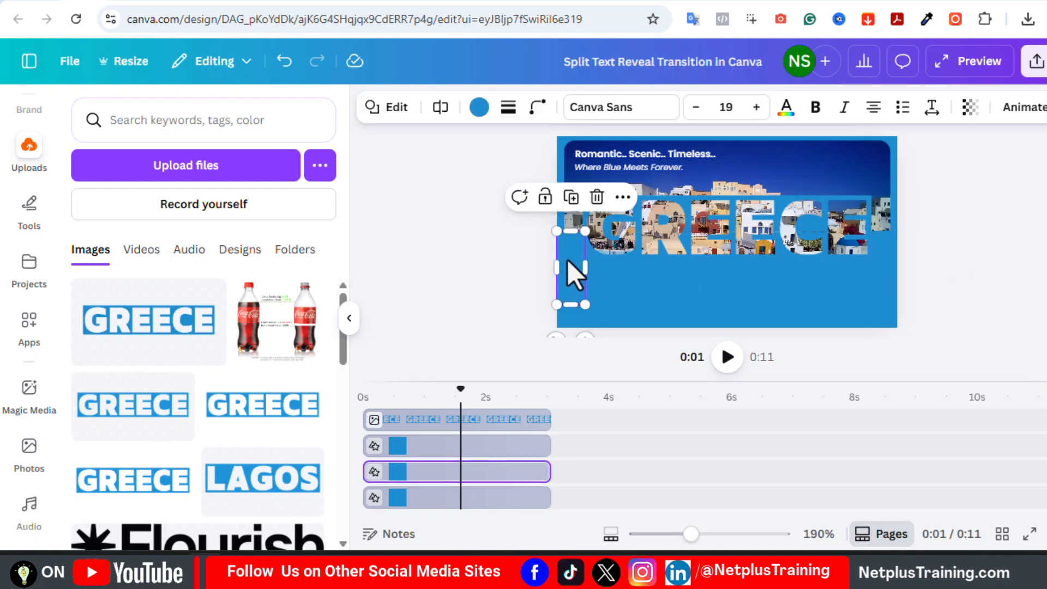
shift+click(643, 282)
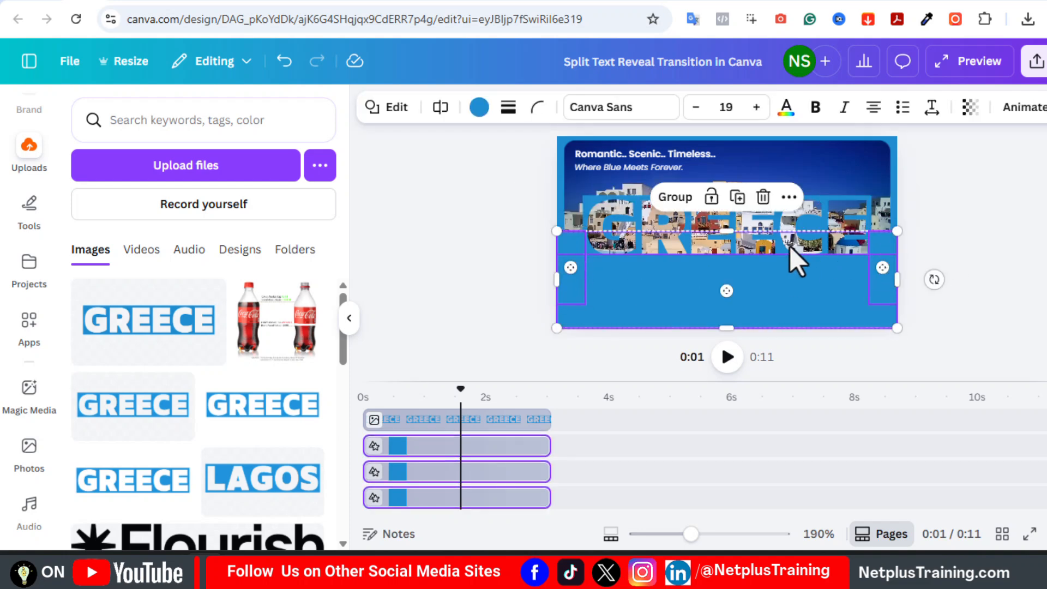
key(ctrl+g)
click(1015, 251)
Add a full-width rectangle covering the page from its top edge down to the top of the word GREECE.
key(r)
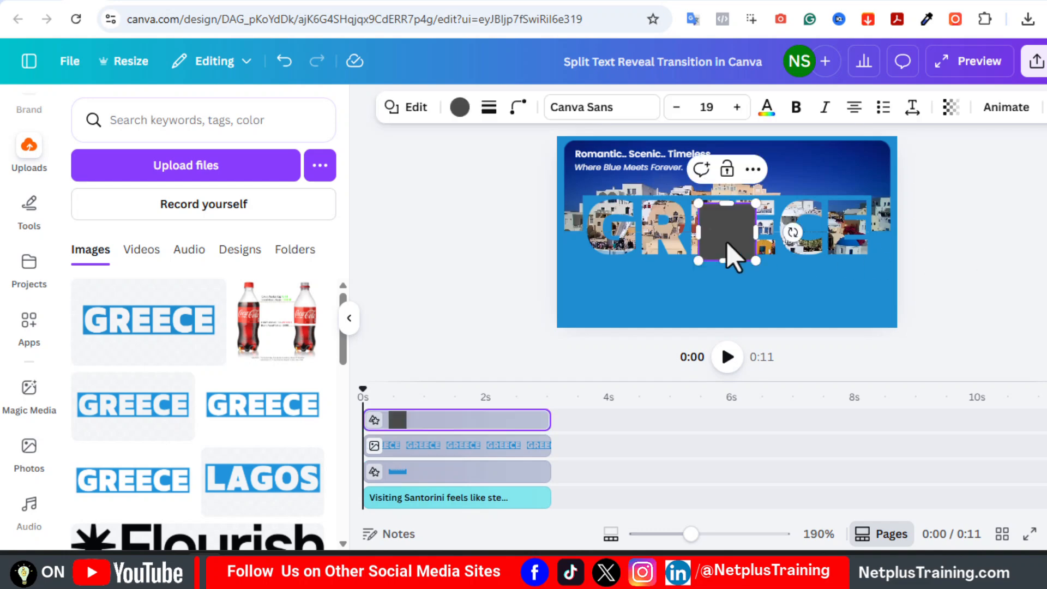
drag(728, 242, 897, 166)
drag(720, 192, 721, 198)
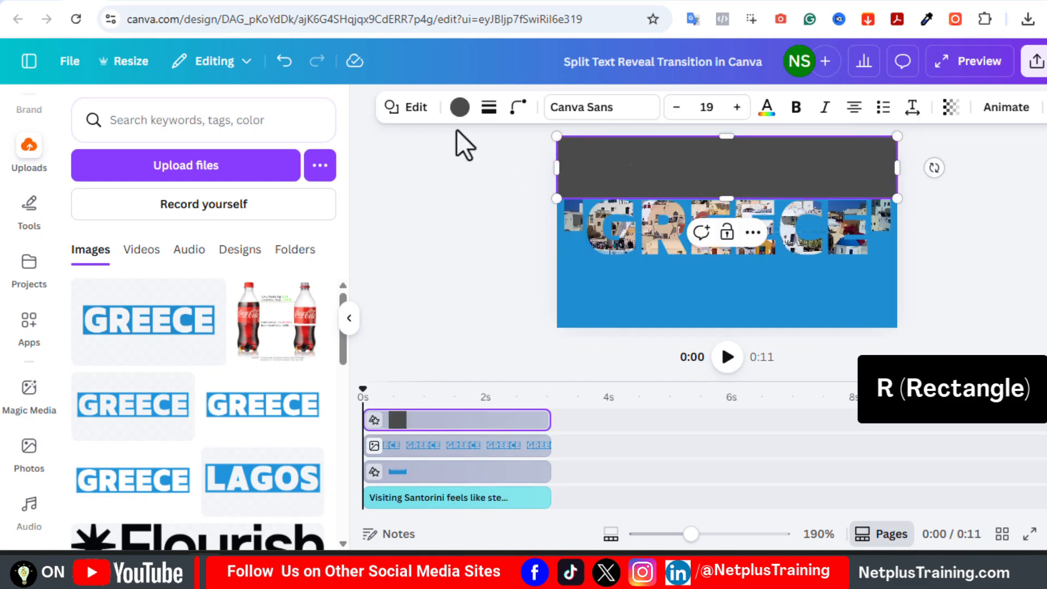
Fill the upper rectangle with the same blue, sampled from the page.
click(459, 108)
click(87, 226)
click(294, 438)
click(709, 295)
click(954, 223)
Duplicate the upper rectangle into two narrow blue strips covering the page edges on both sides of the word's upper half.
click(787, 175)
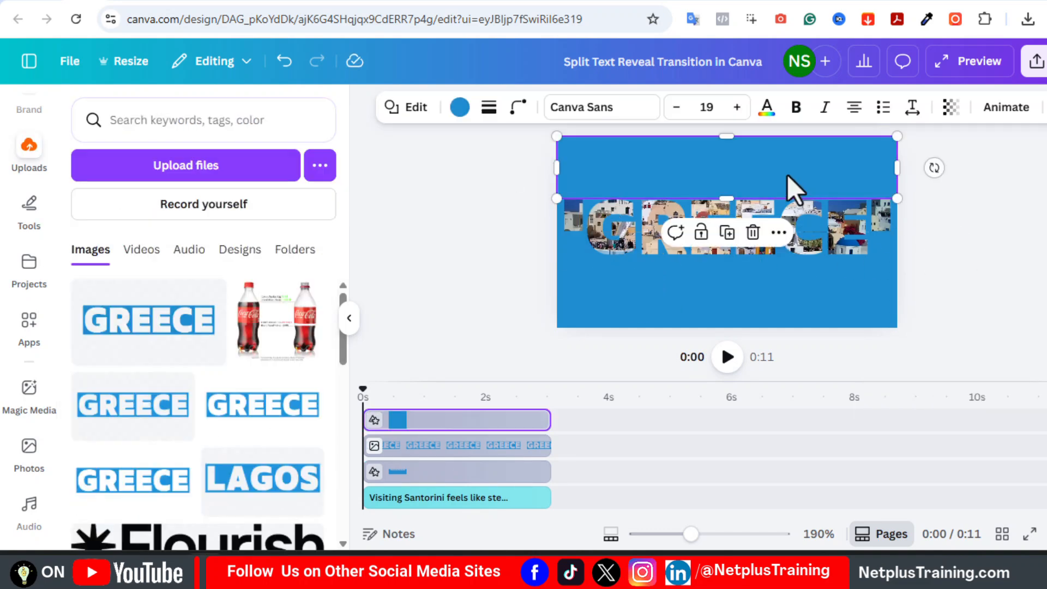
click(727, 232)
drag(902, 171, 889, 197)
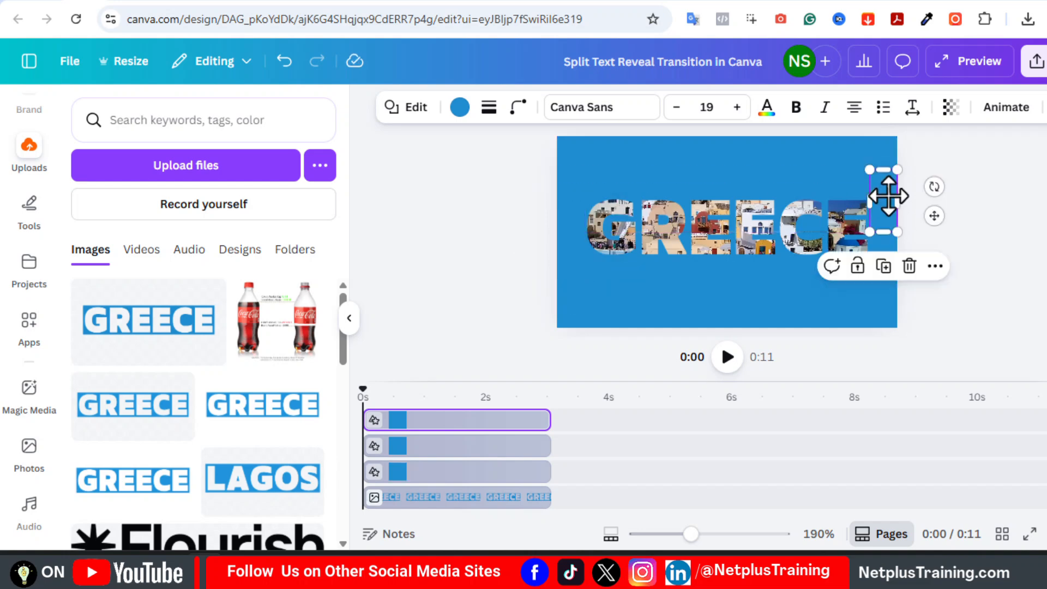
click(758, 214)
click(569, 212)
Group the upper GREECE half with its top rectangle and two side strips.
click(884, 204)
shift+click(790, 212)
shift+click(684, 182)
click(675, 266)
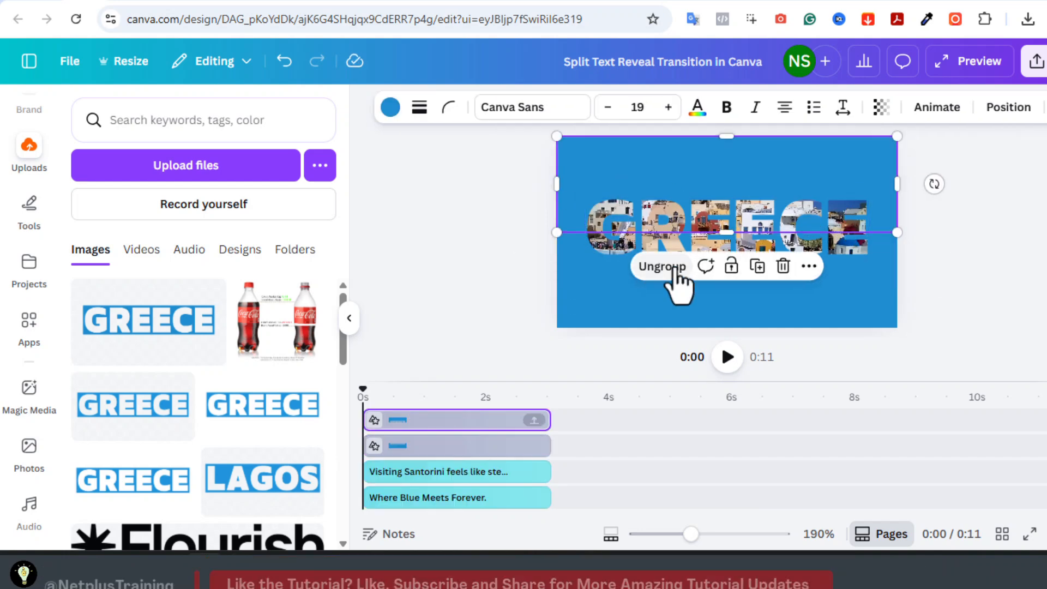
click(951, 294)
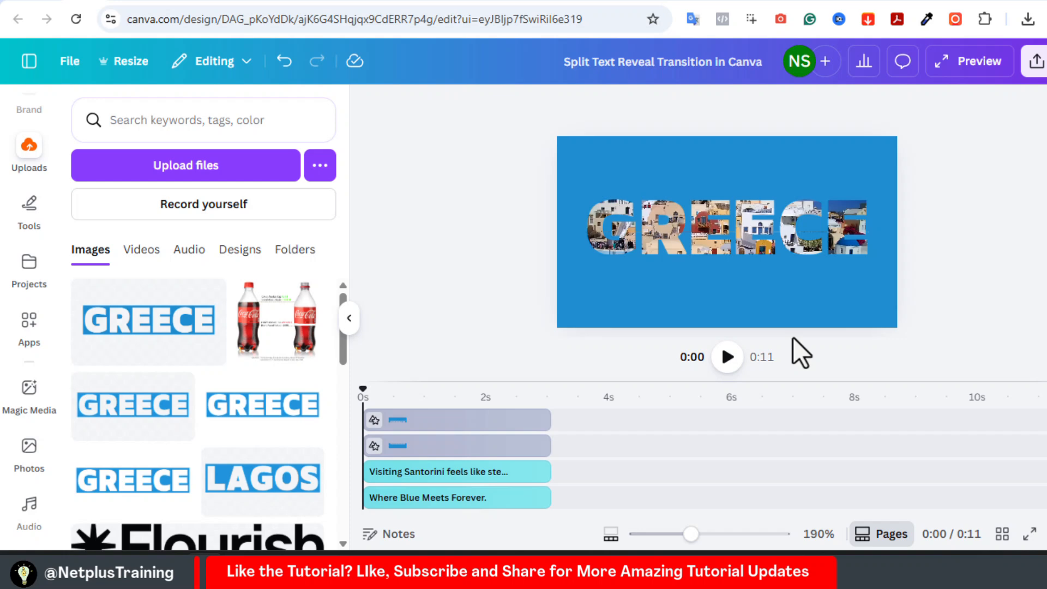
Copy the first segment's three text layers into the second segment and extend each to that segment's end.
click(504, 424)
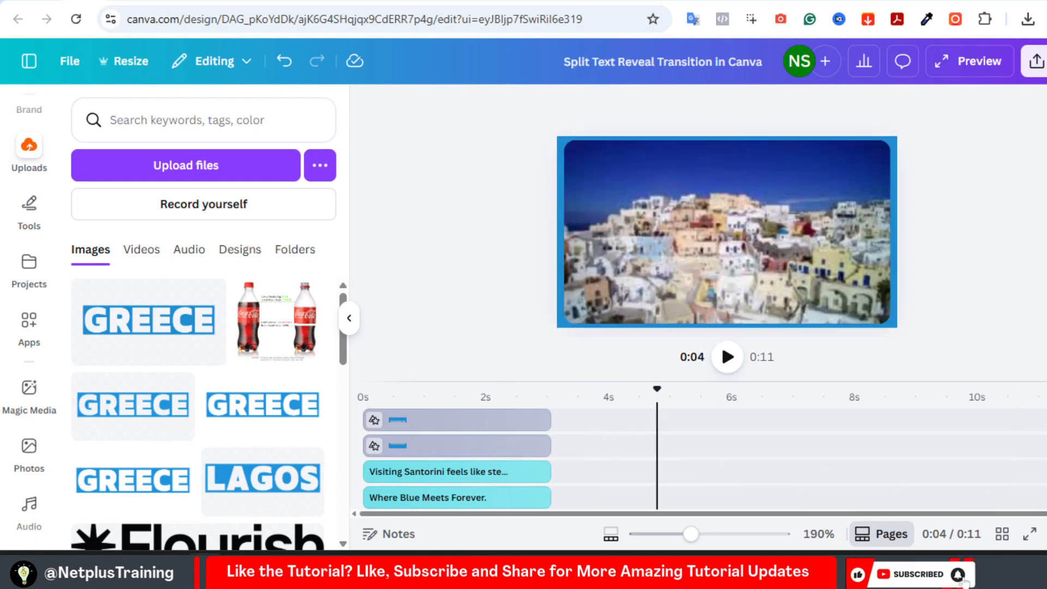
scroll(703, 458, down, 2)
key(ctrl+c)
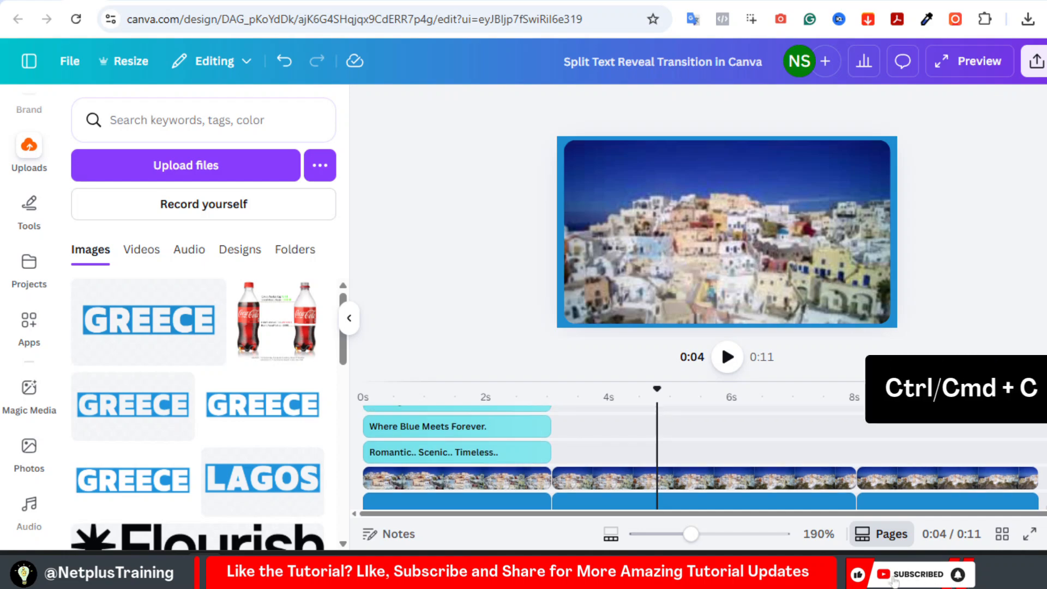
scroll(750, 451, up, 1)
key(ctrl+v)
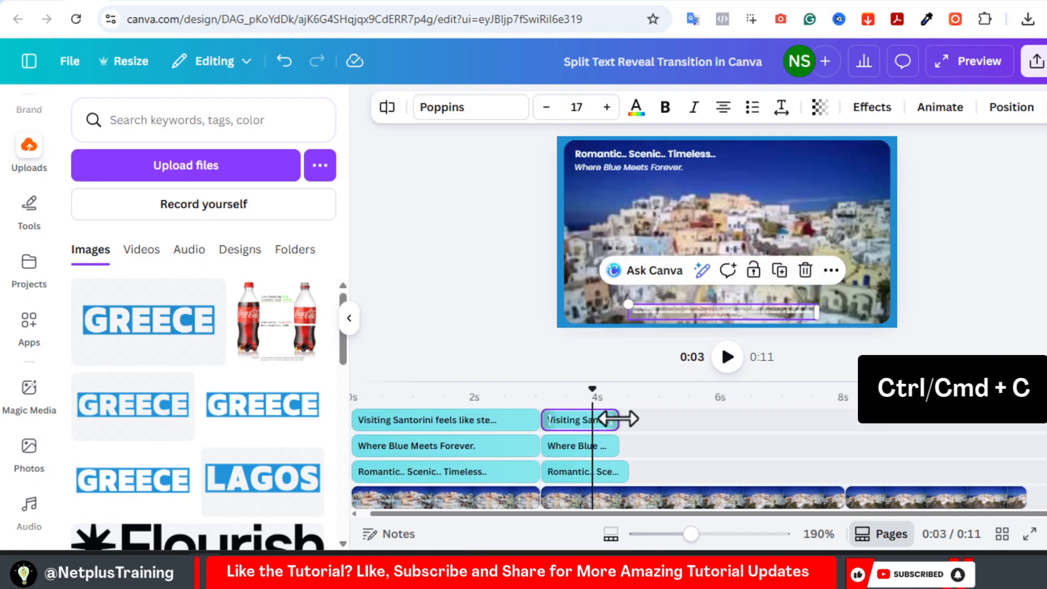
drag(617, 419, 843, 419)
drag(618, 445, 843, 445)
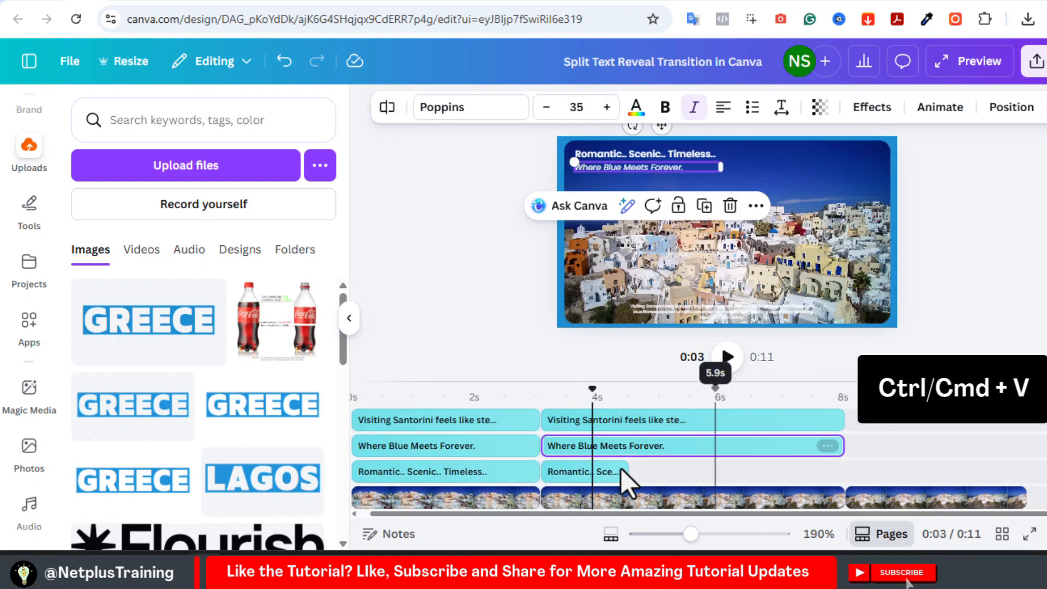
drag(621, 468, 844, 470)
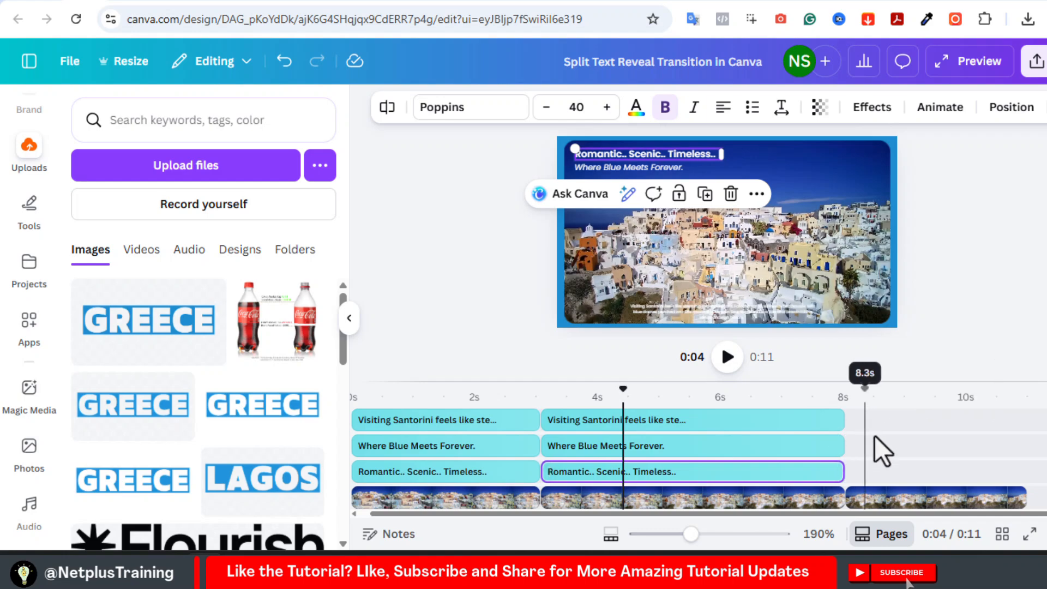
Paste the three text layers into the third segment and extend each to the end of the last clip.
key(ctrl+v)
drag(943, 472, 1021, 473)
drag(943, 450, 1024, 450)
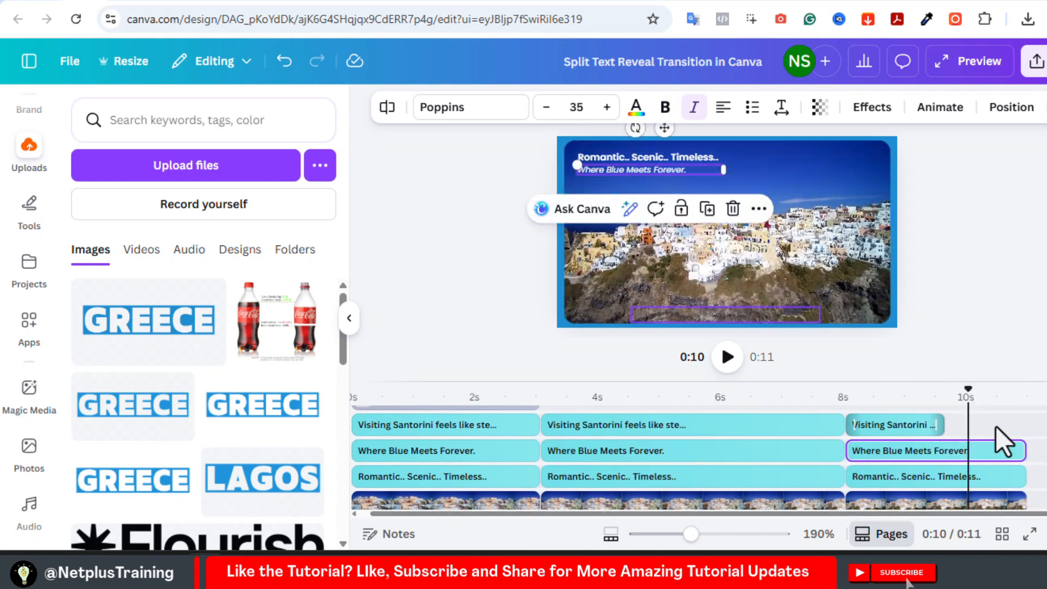
drag(943, 424, 1024, 424)
Copy both grouped GREECE halves from the first segment into the second and extend them to that segment's end.
click(811, 428)
scroll(500, 464, up, 2)
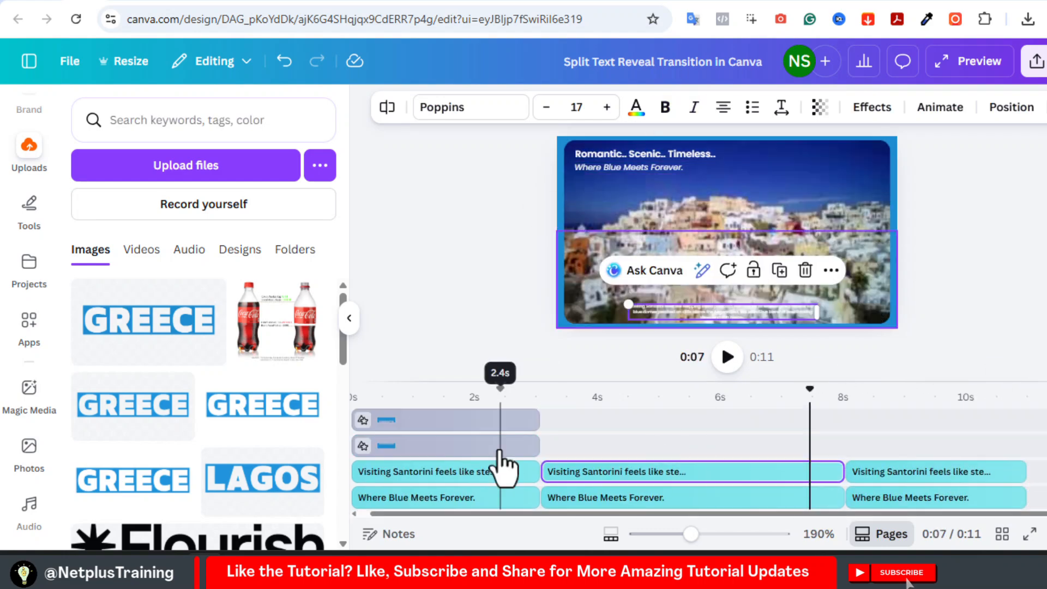
drag(500, 452, 621, 472)
right_click(501, 425)
click(567, 164)
drag(508, 422, 711, 446)
drag(735, 448, 848, 450)
drag(735, 422, 848, 420)
Move the second segment's lower GREECE half straight down until it sits just below the page.
drag(510, 389, 654, 391)
click(718, 286)
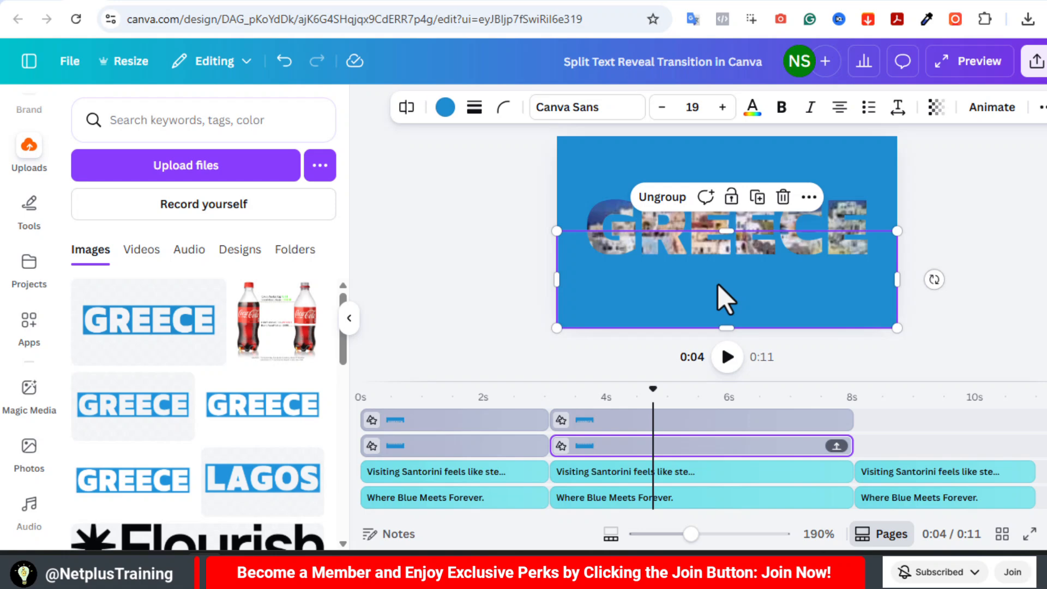
drag(718, 283, 727, 369)
drag(732, 324, 733, 333)
Move the second segment's upper GREECE half straight up until it sits just above the page.
click(678, 424)
drag(715, 187, 710, 111)
drag(750, 156, 751, 129)
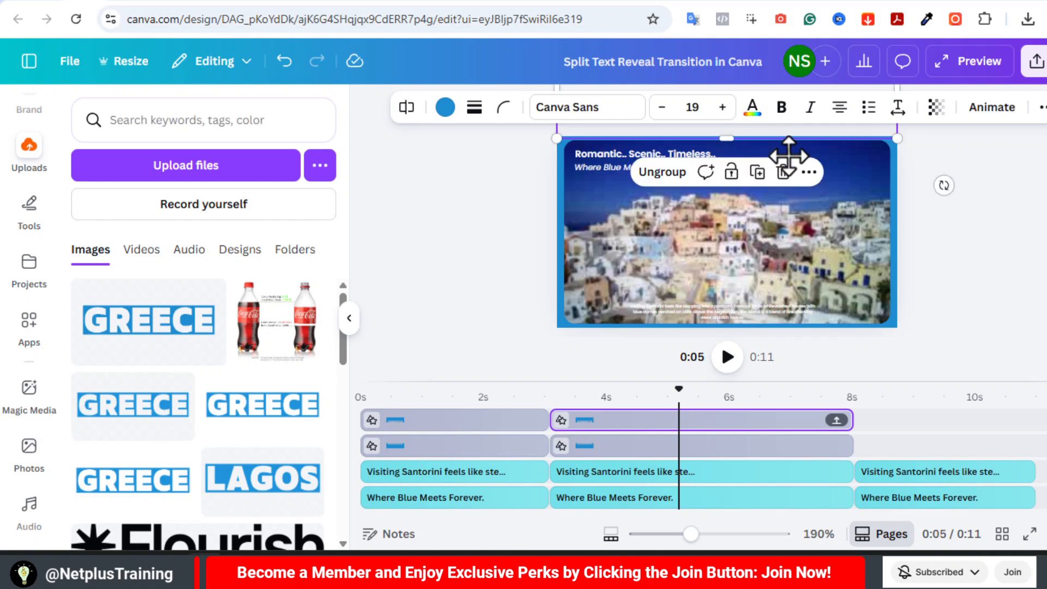
click(973, 290)
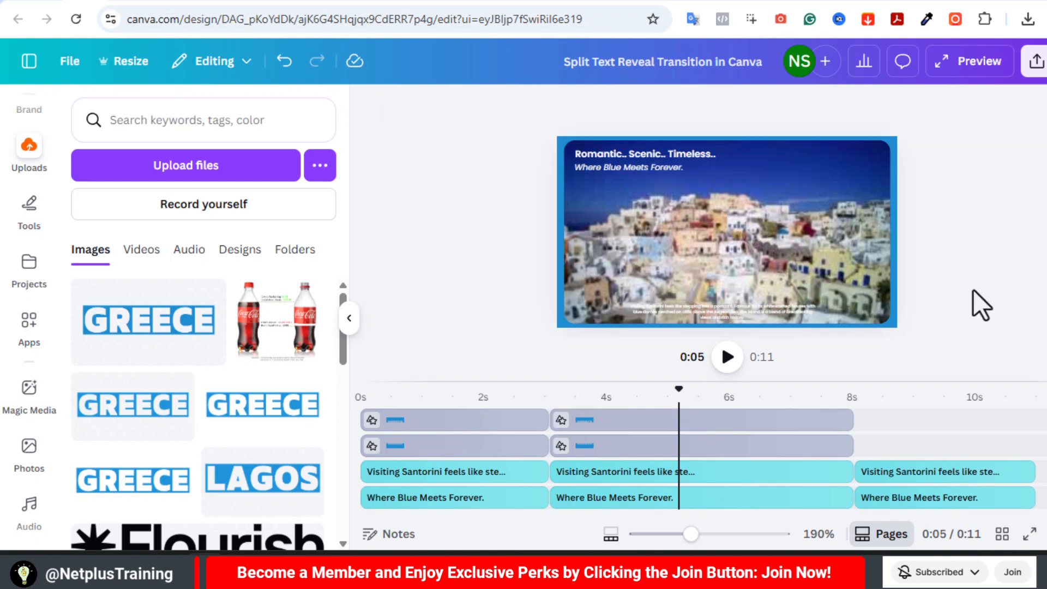
Copy both GREECE halves from the first segment into the third and align them to cover the whole page.
click(490, 425)
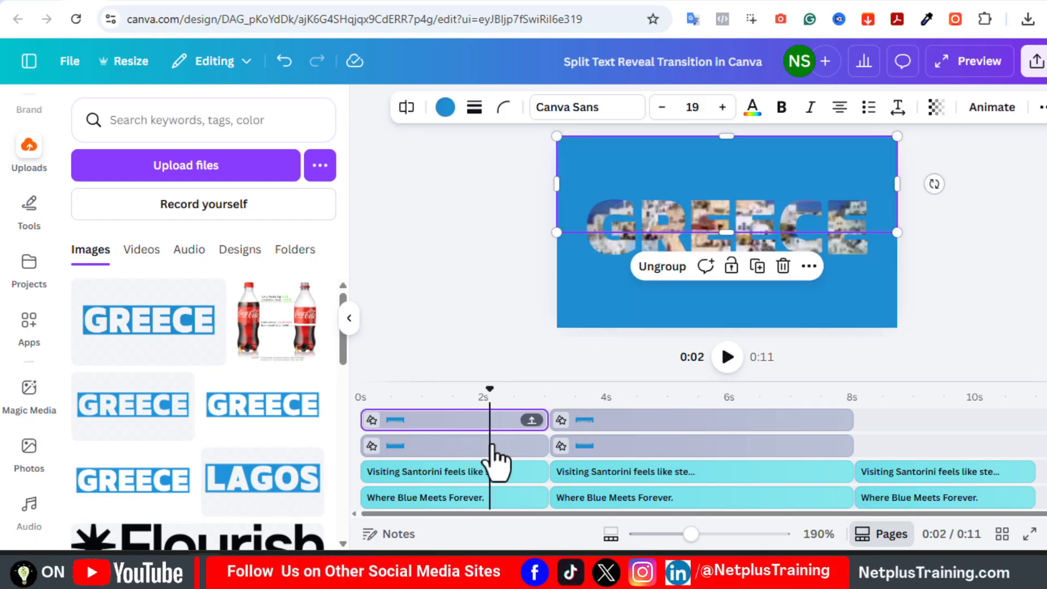
shift+click(491, 446)
drag(1003, 438, 909, 444)
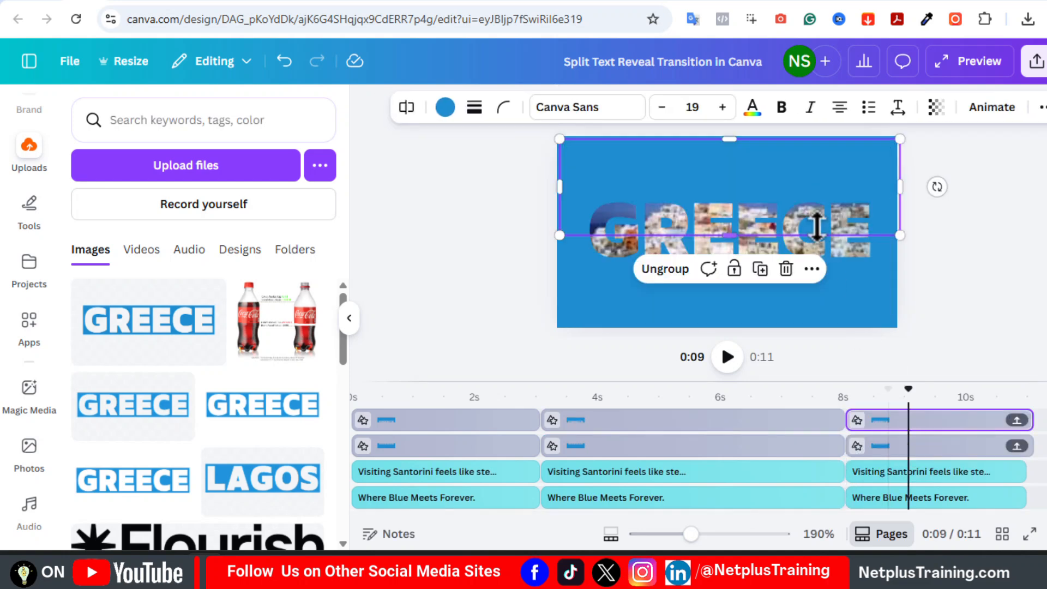
click(964, 446)
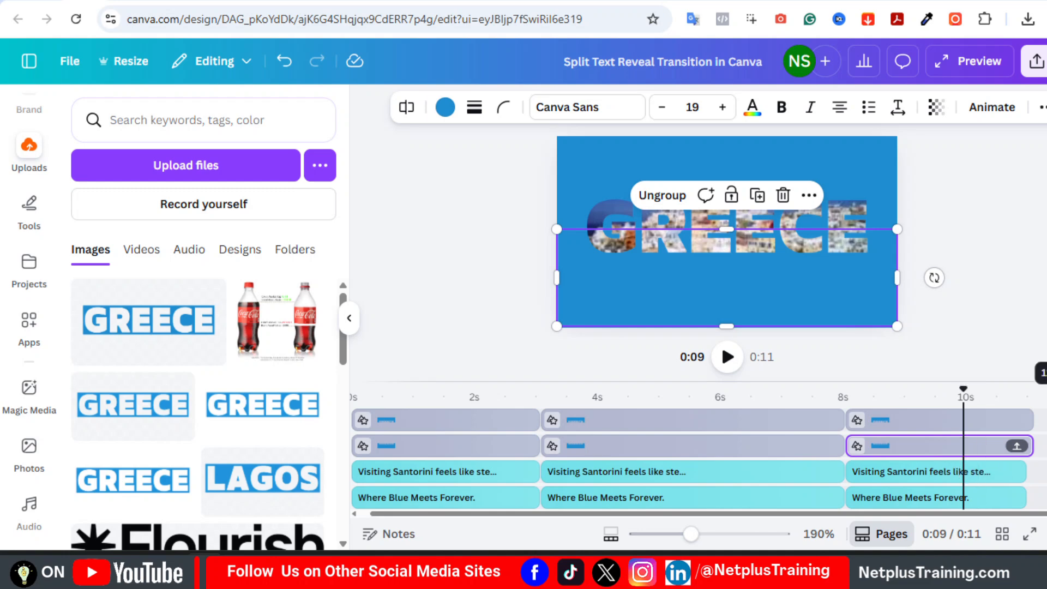
Add a Match & Move transition between the first and second segments.
scroll(685, 463, down, 3)
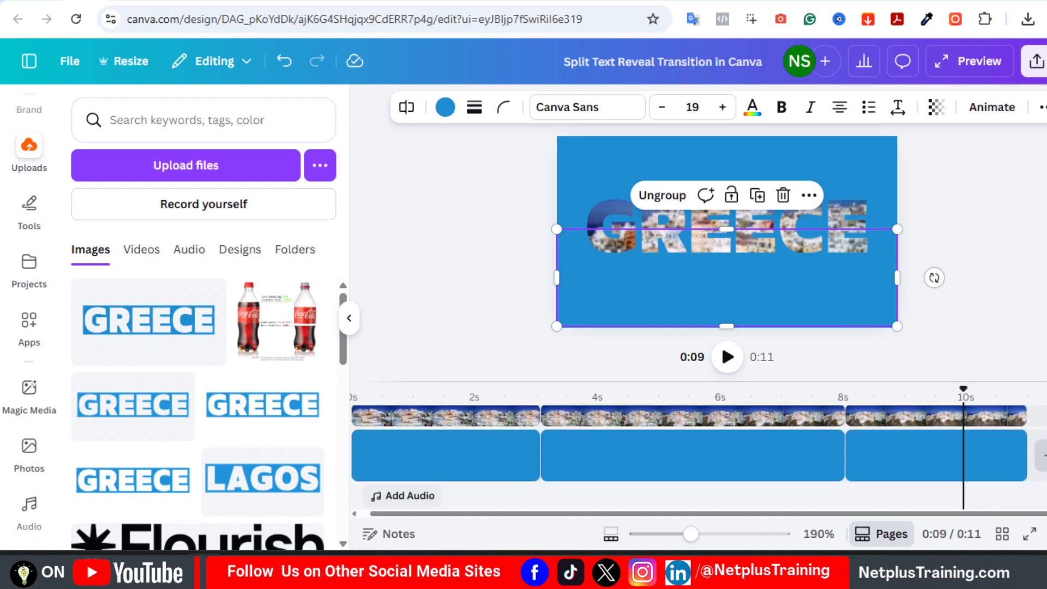
click(529, 452)
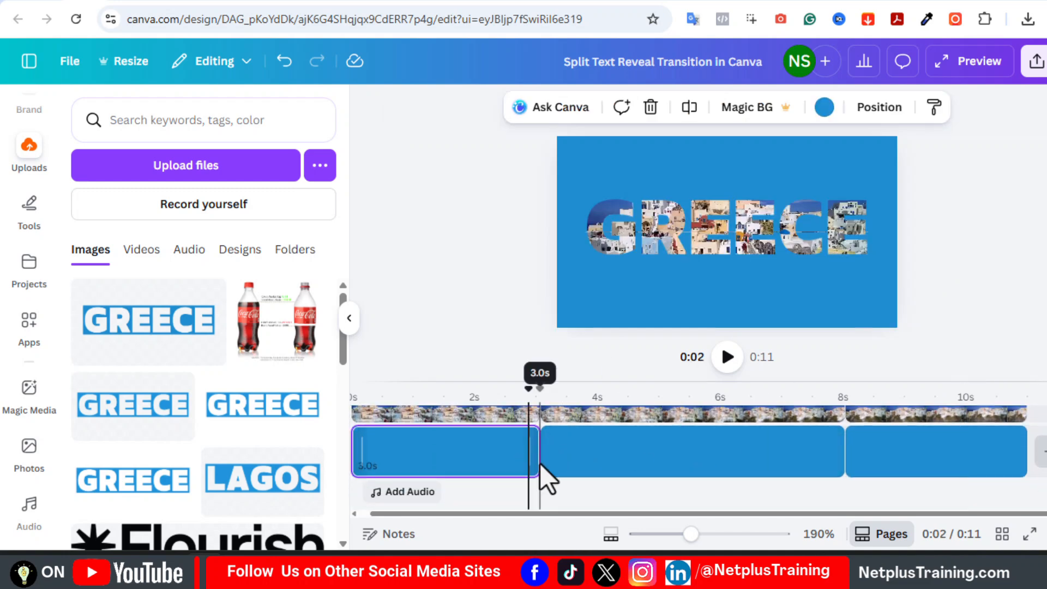
click(541, 468)
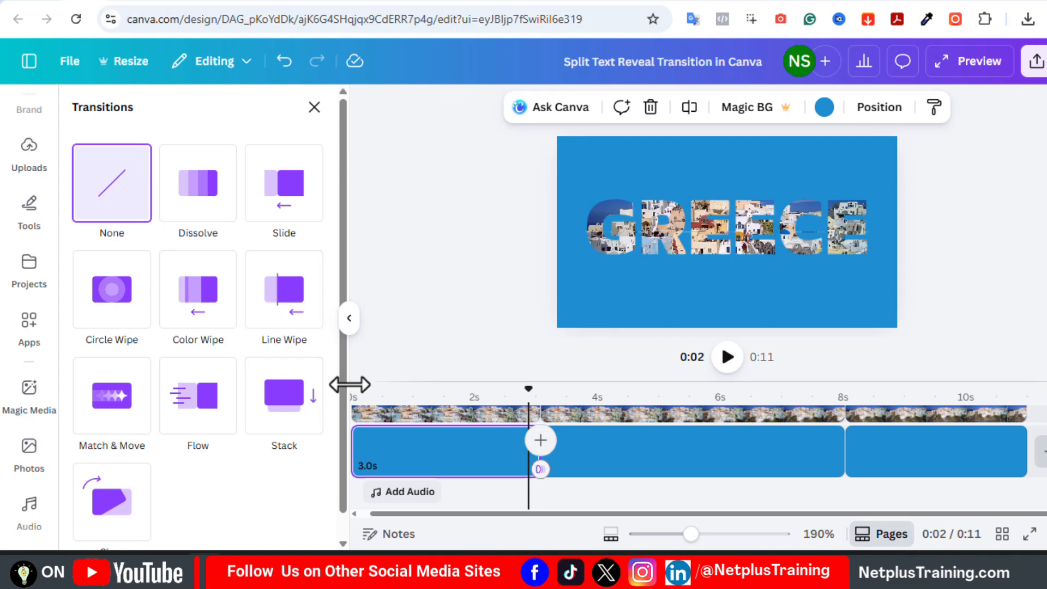
click(114, 428)
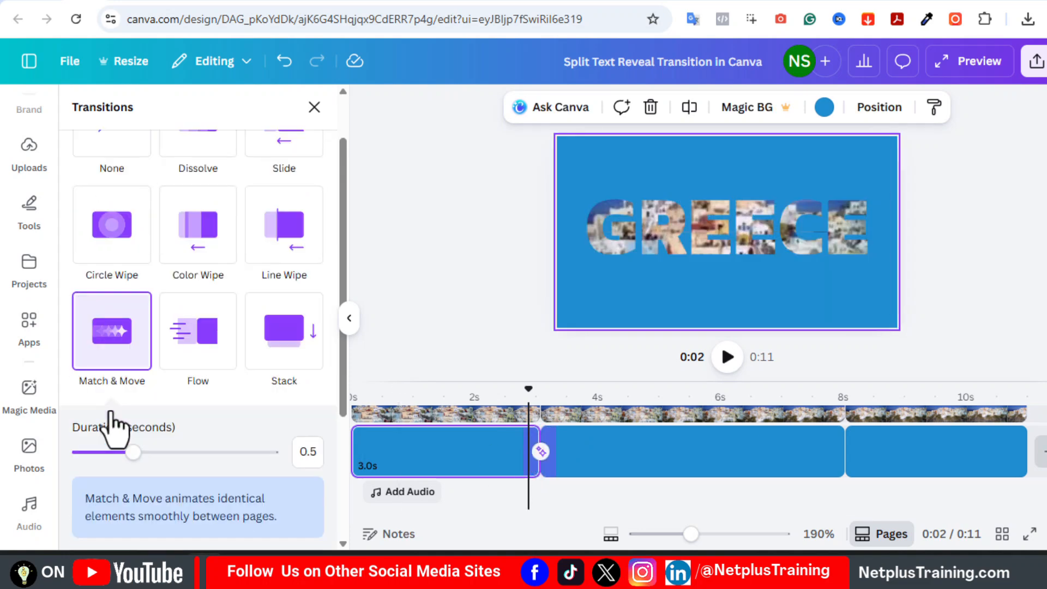
Set the Match & Move duration to 1.5 seconds and apply the transition to all scenes.
scroll(344, 401, down, 1)
drag(137, 404, 267, 404)
scroll(345, 397, down, 2)
click(229, 521)
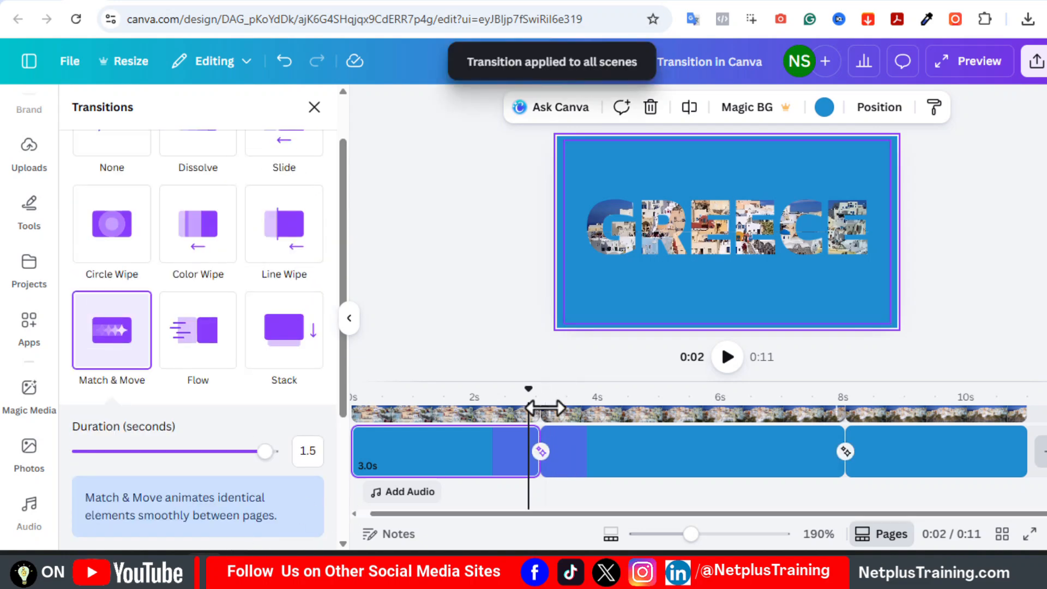
Play the video from the beginning to review the split text reveal.
drag(530, 390, 349, 388)
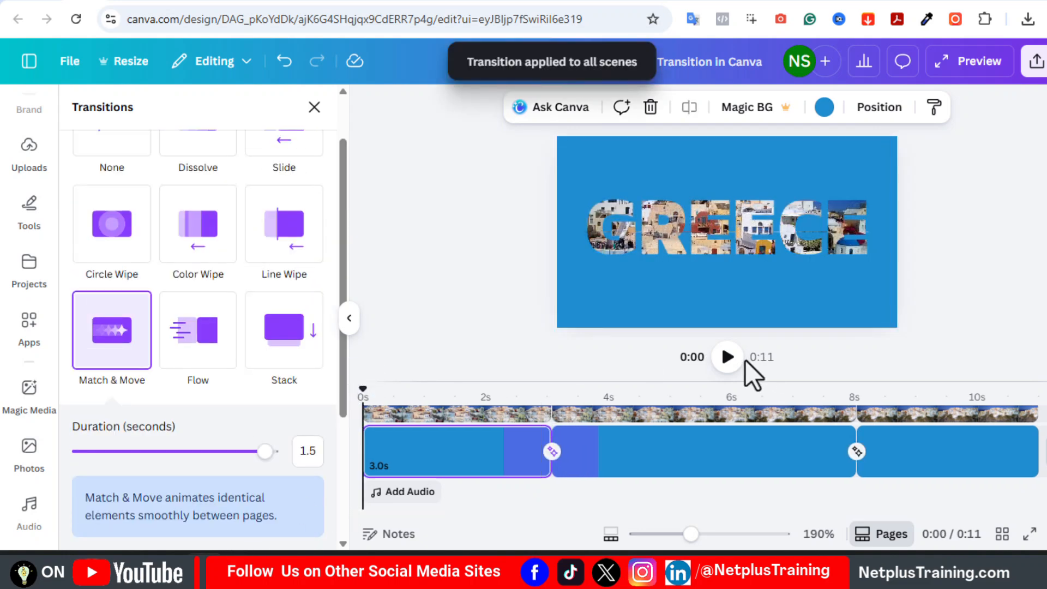
click(727, 357)
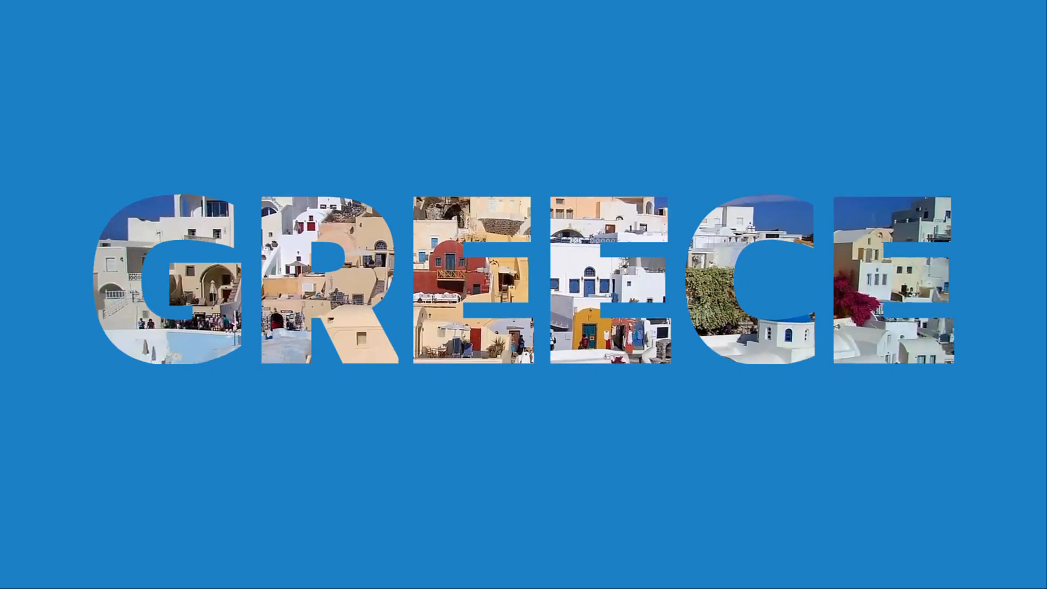